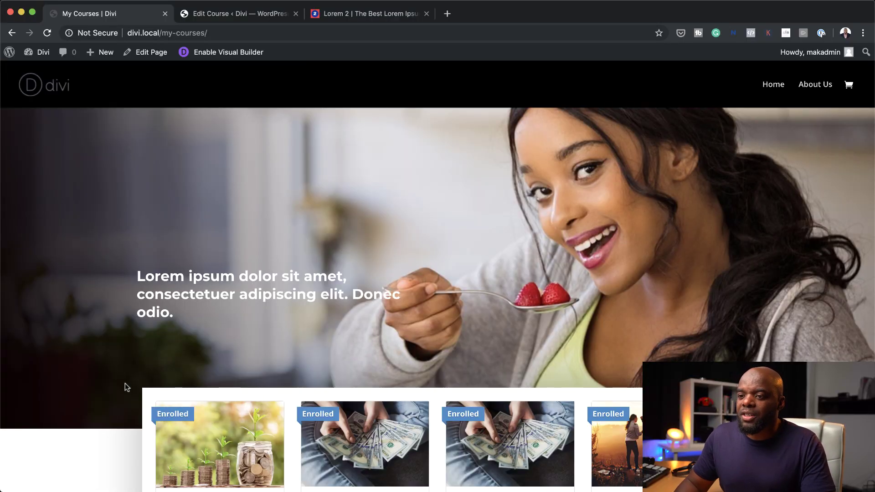
scroll(125, 386, "down", 3)
scroll(125, 386, "up", 3)
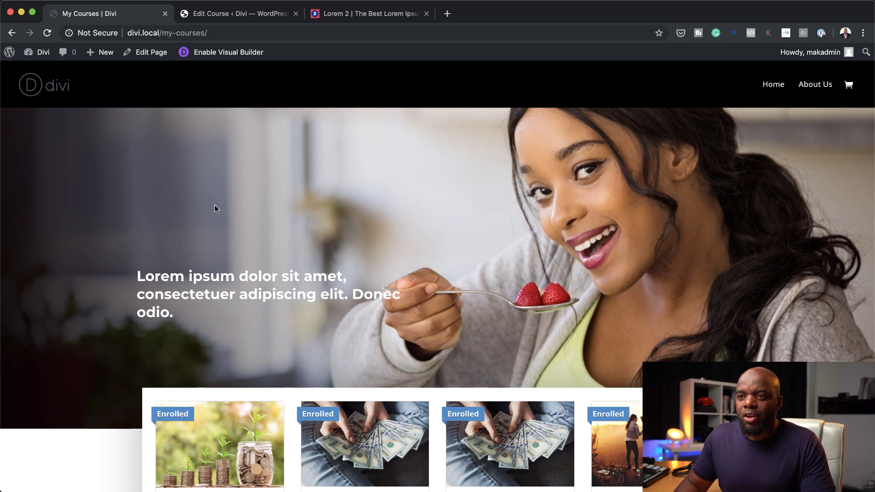
scroll(148, 321, "down", 5)
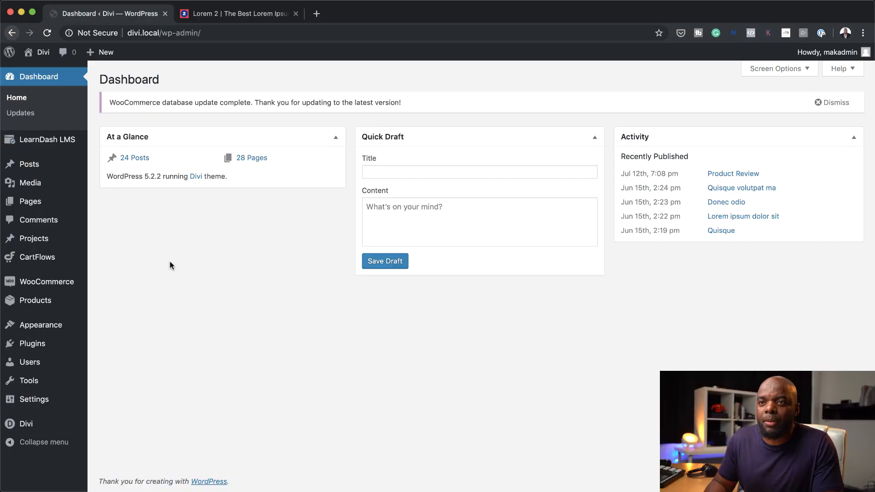
Add a new WordPress page titled "My Courses" and start building it with the Divi Builder.
mouse_move(64, 142)
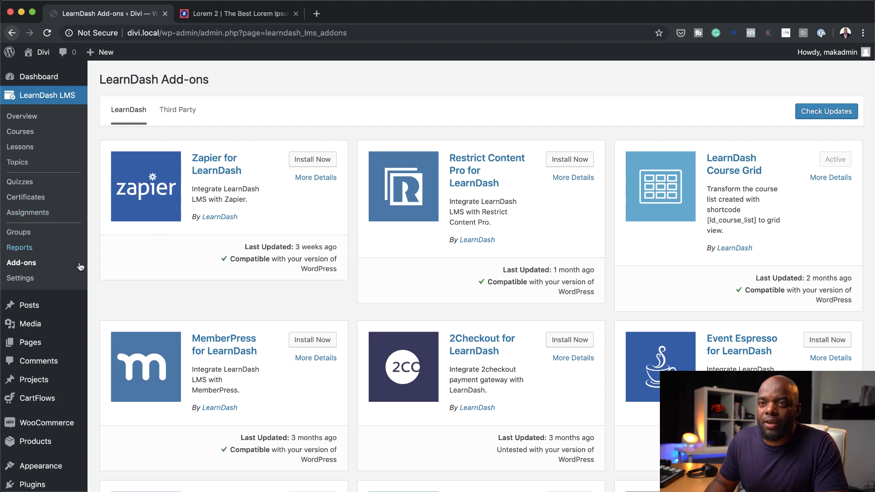
mouse_move(40, 342)
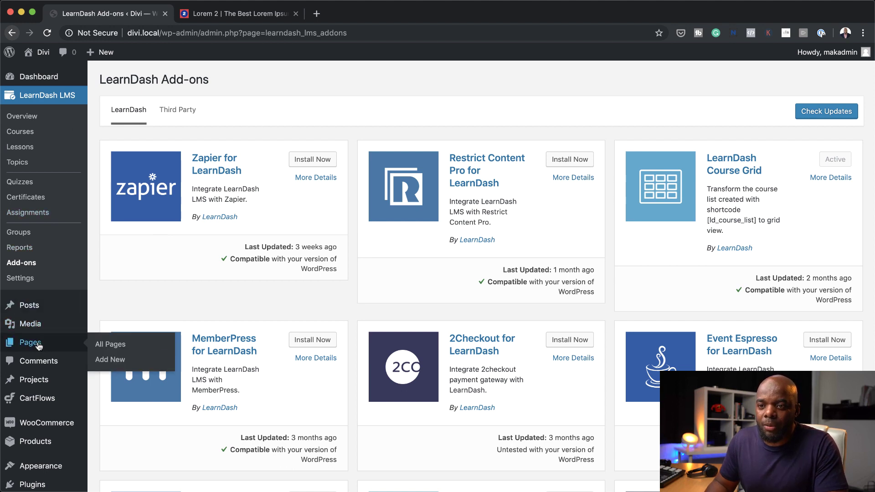
left_click(110, 360)
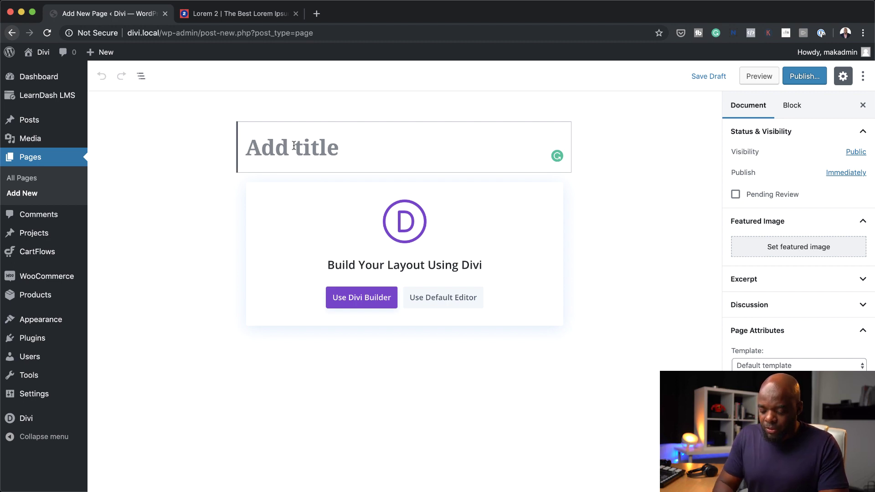
type("My C")
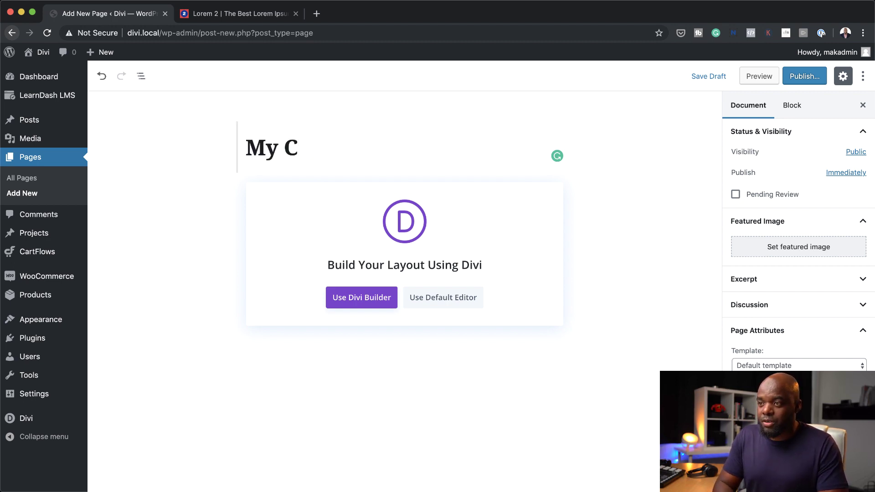
type("ourses")
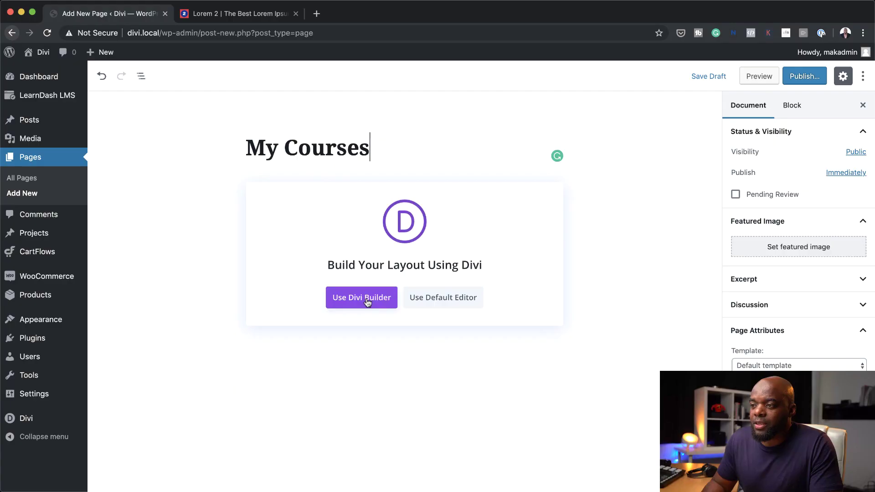
left_click(367, 300)
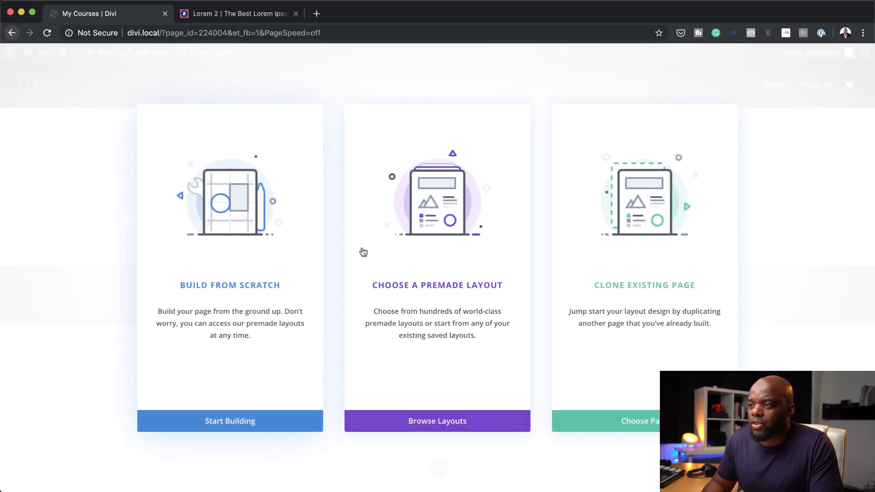
Build the page from scratch with a single-column row and insert a Text module in it.
left_click(258, 287)
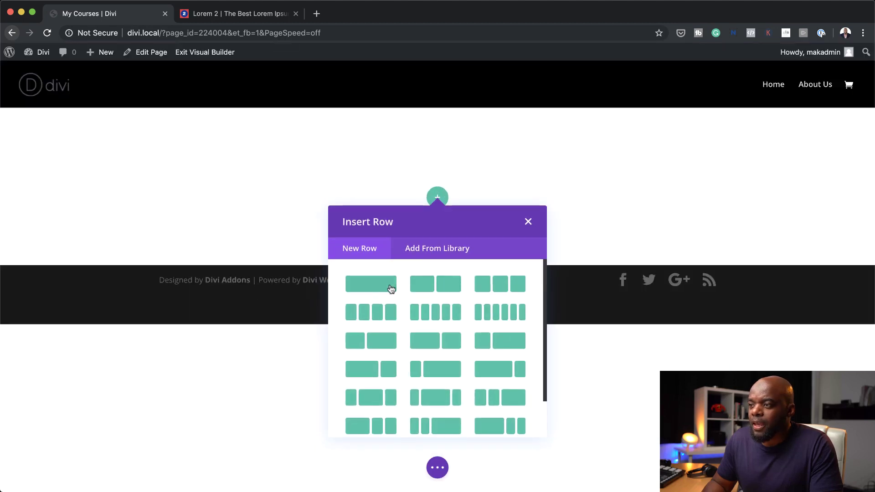
left_click(385, 284)
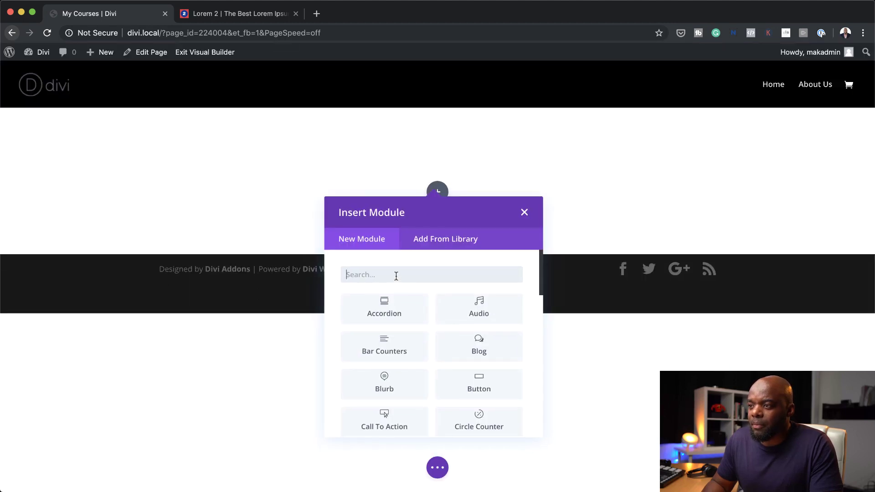
left_click(396, 276)
left_click(387, 297)
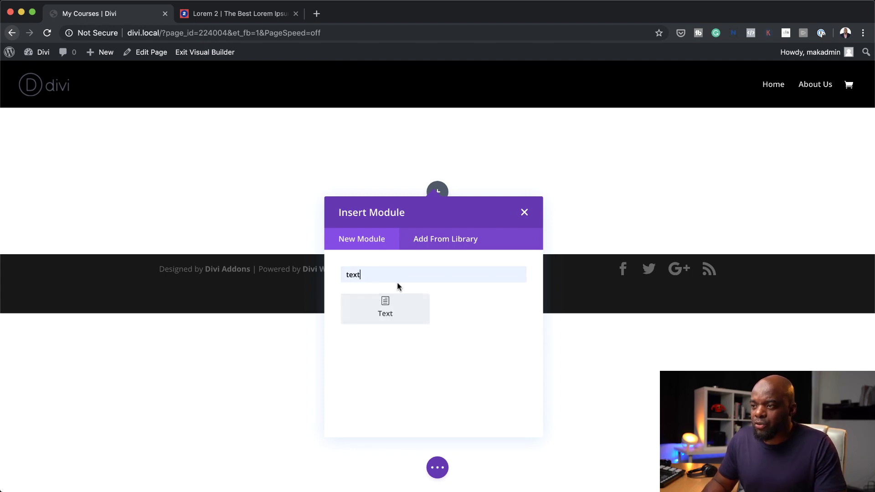
left_click(395, 308)
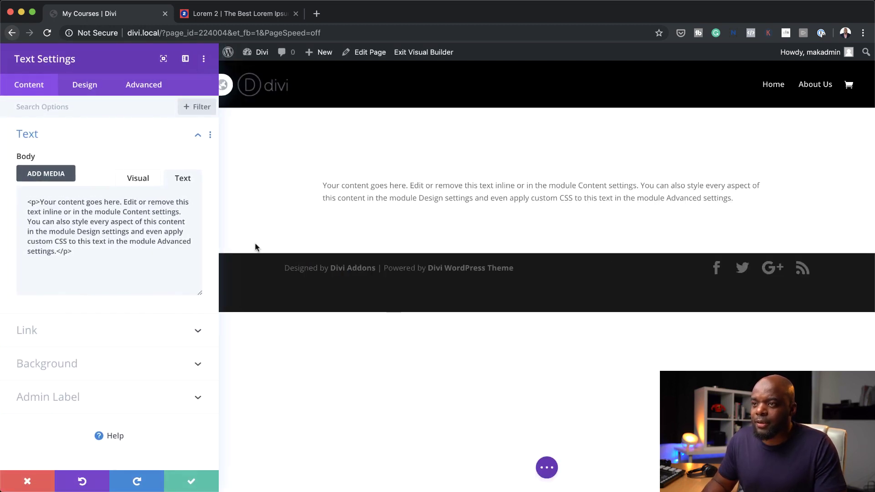
Replace the Text module's placeholder body with the shortcode [ld_course_list col=4].
left_click_drag(80, 251, 24, 205)
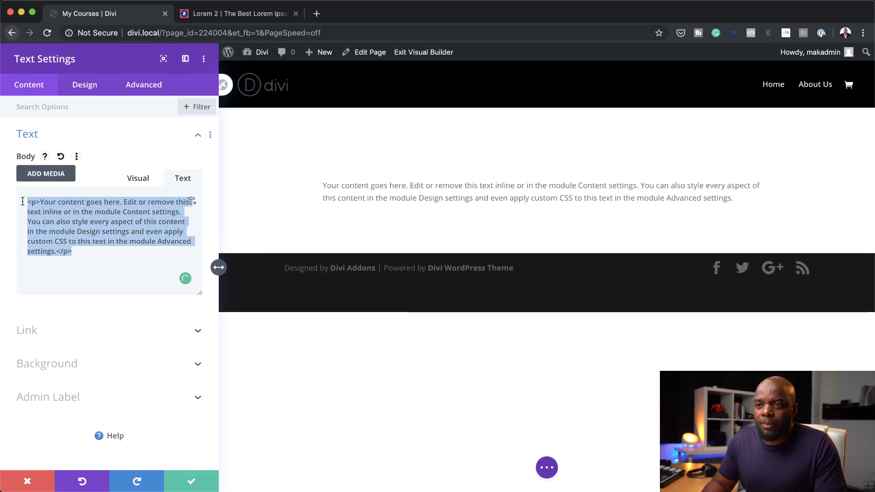
type("[ld_course_list col=4]")
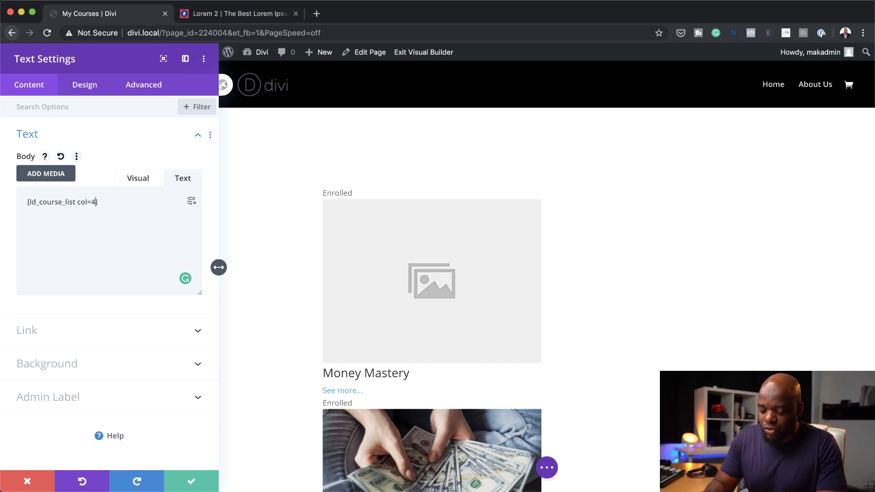
Try col=3 in the course list shortcode and check the course list in the page preview.
key("BackSpace")
type("3")
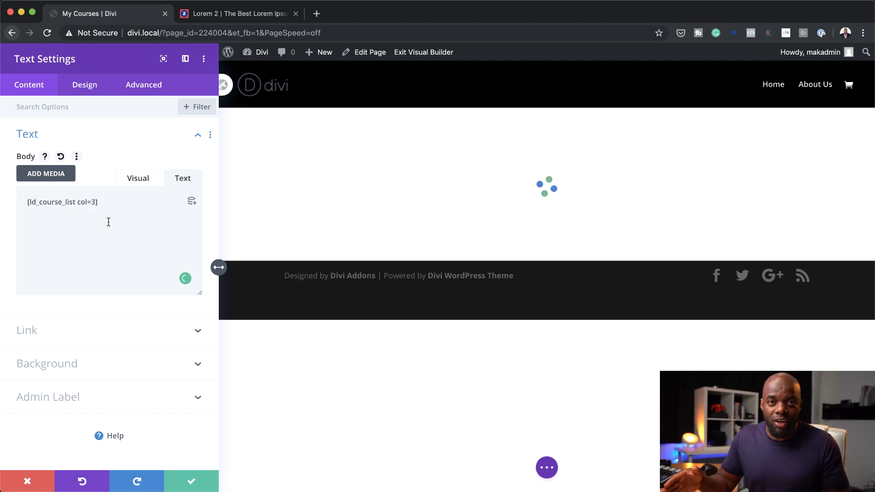
scroll(483, 346, "down", 10)
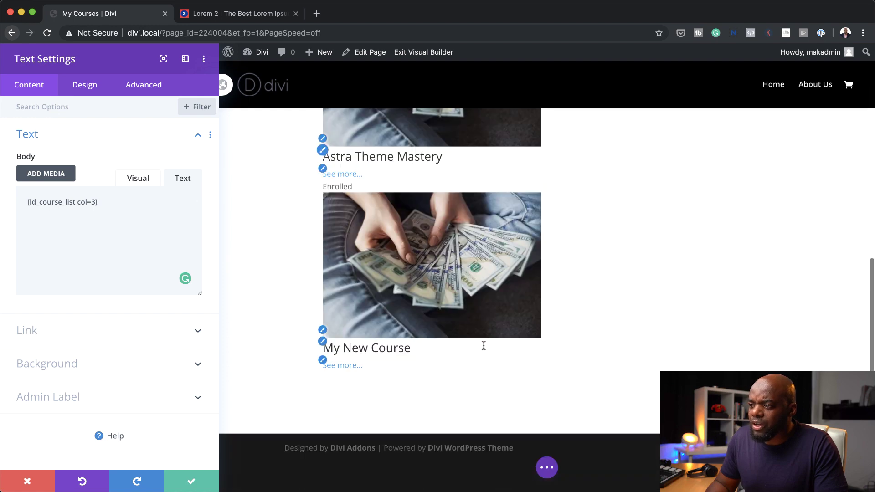
scroll(484, 345, "up", 8)
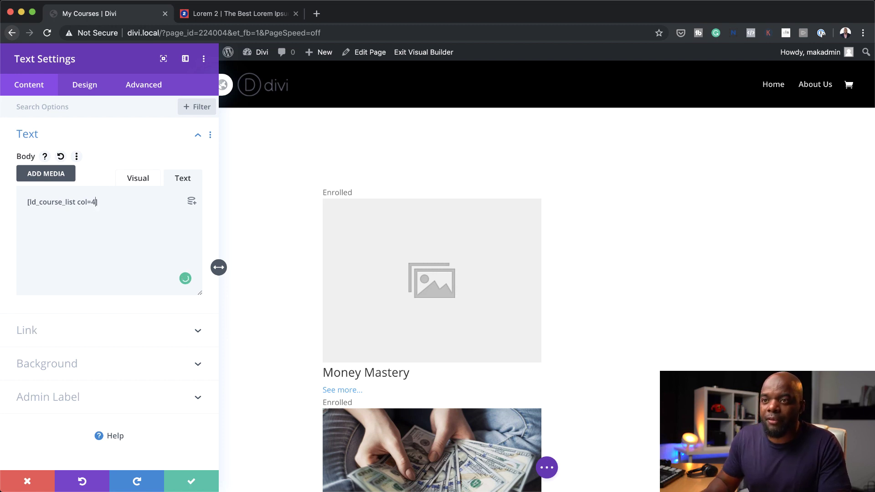
Save the Text module's settings and exit the Visual Builder to view the My Courses page.
left_click(196, 479)
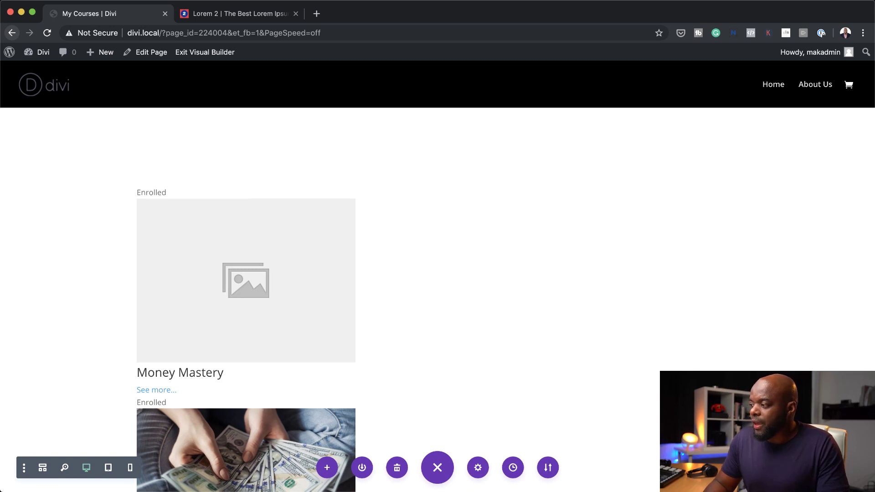
left_click(208, 54)
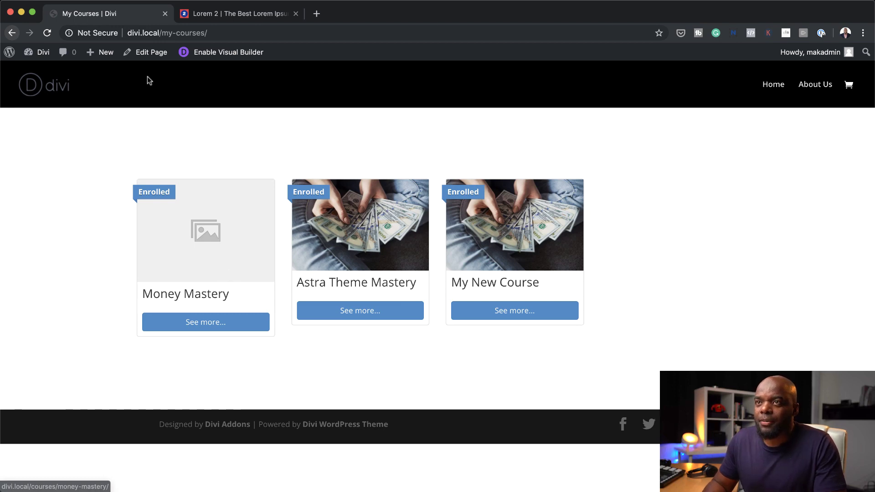
Open the site divi.local in a second browser tab and go to the LearnDash course list in its dashboard.
left_click(161, 33)
left_click_drag(160, 33, 255, 13)
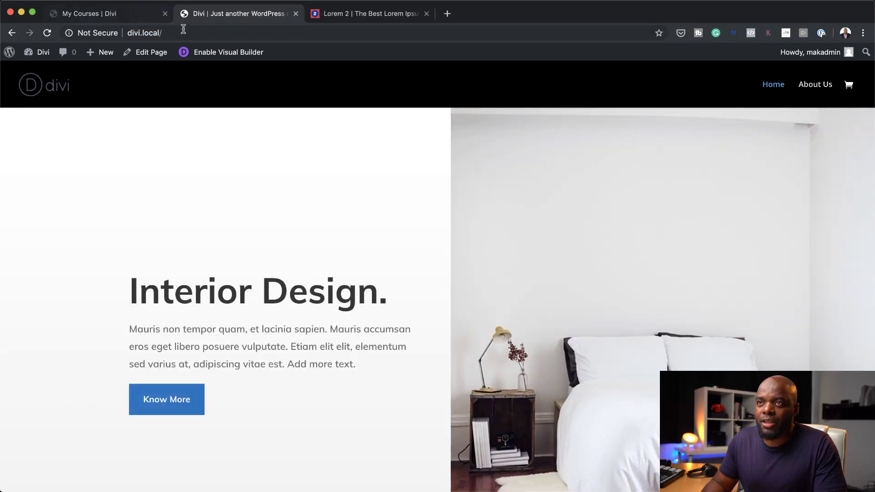
mouse_move(42, 54)
left_click(34, 73)
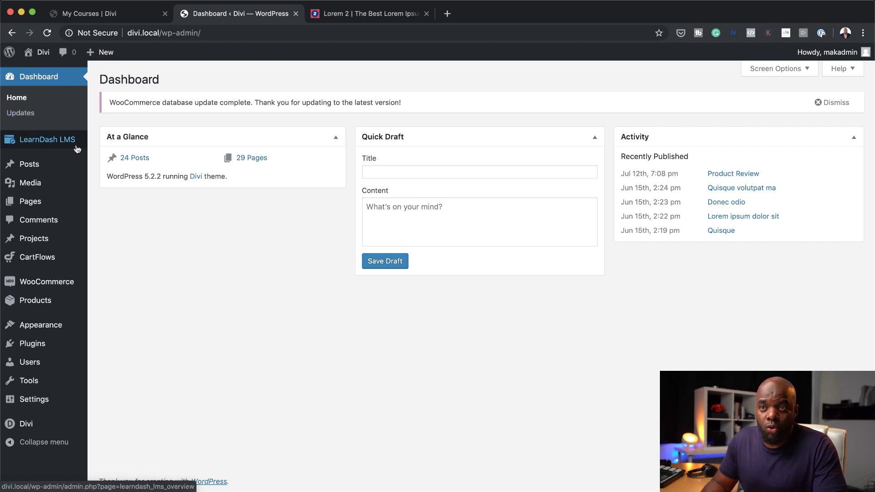
mouse_move(68, 139)
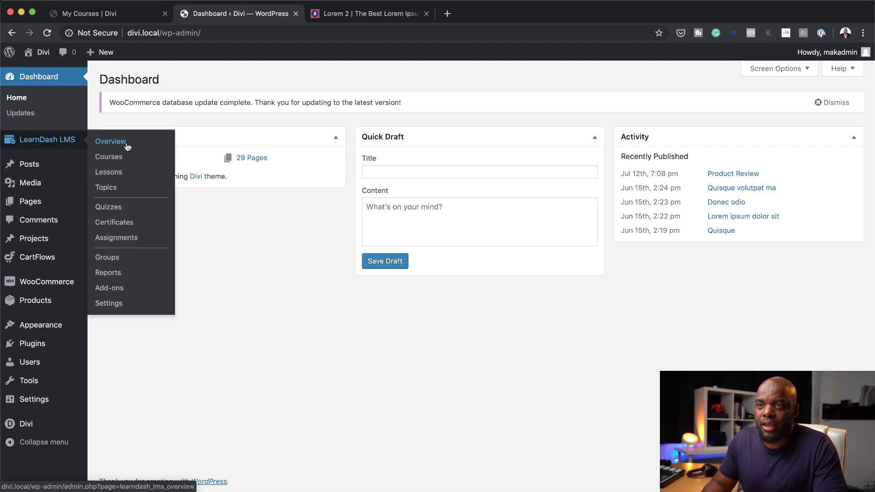
left_click(117, 157)
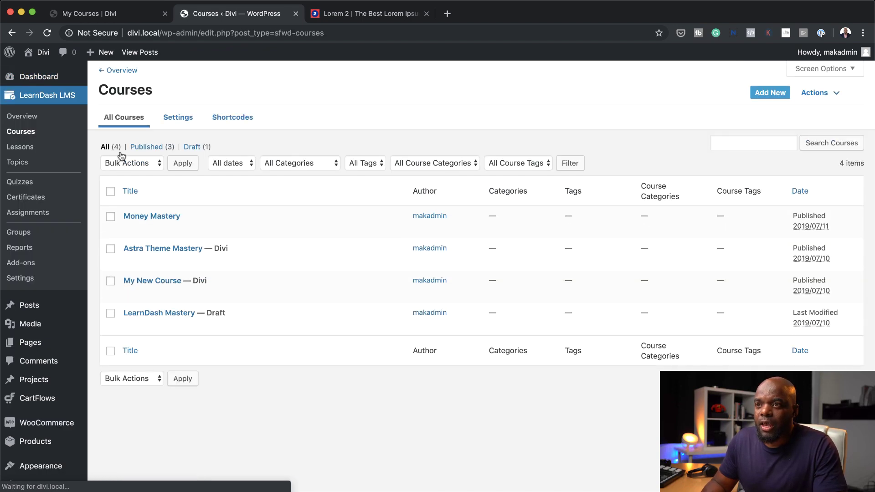
Compare the course list with the My Courses page and open the Money Mastery course for editing.
left_click(114, 14)
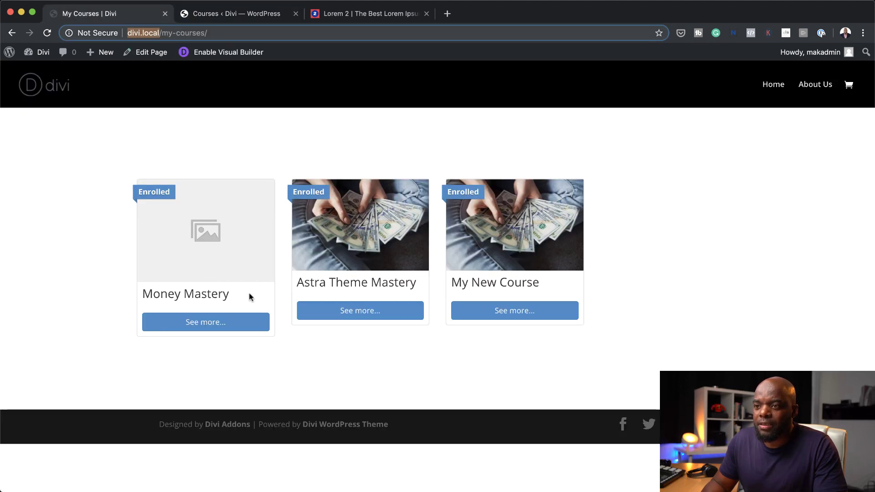
left_click(262, 18)
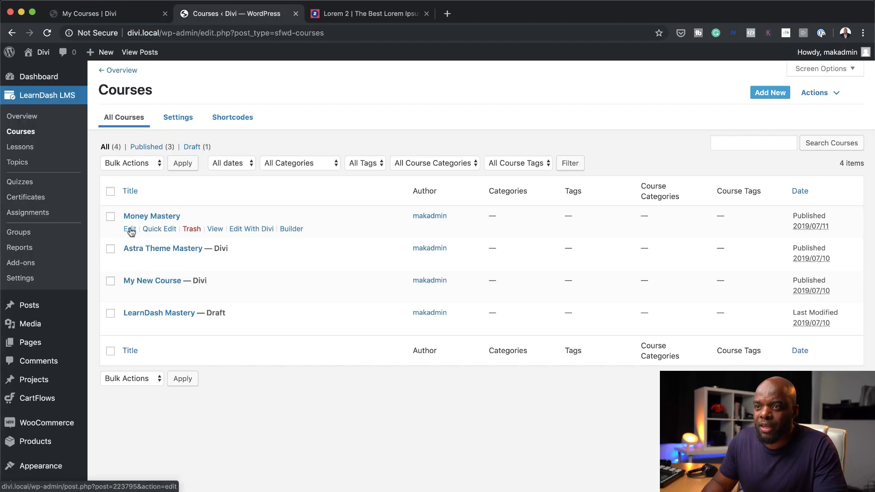
left_click(130, 229)
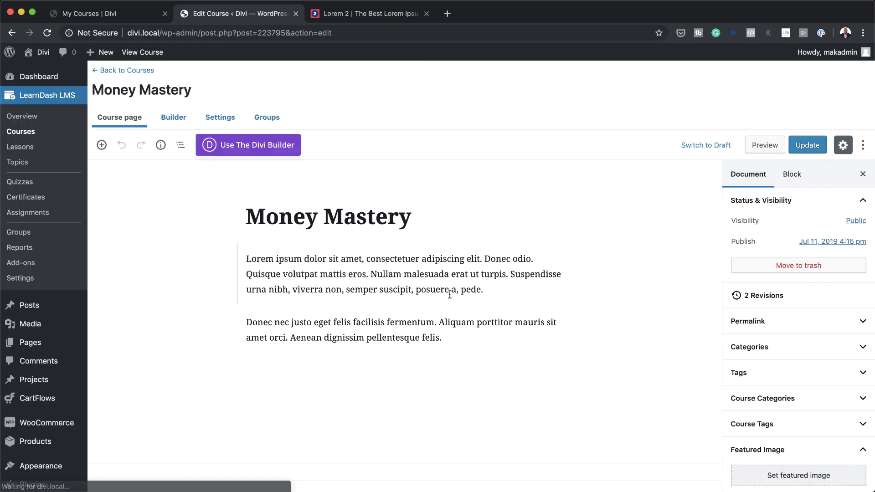
Set money-2724241_1280.jpg from the media library as the Money Mastery course's featured image and update the course.
scroll(767, 401, "down", 1)
scroll(768, 403, "down", 5)
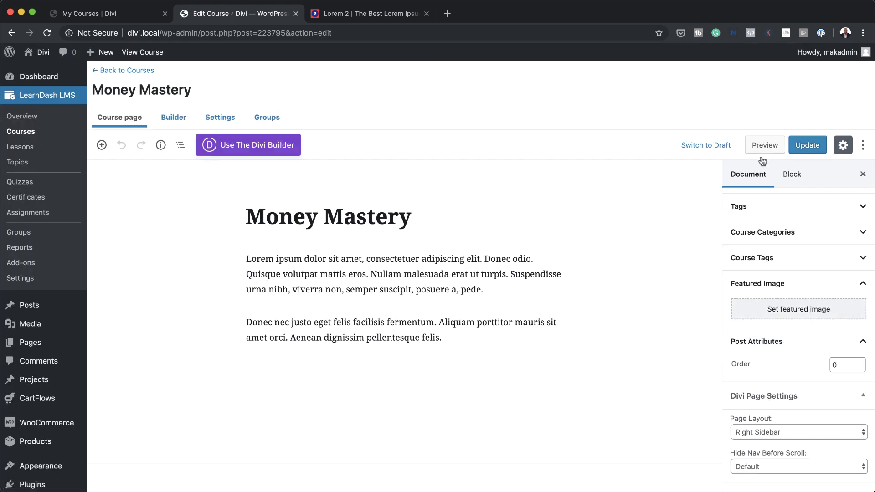
left_click(790, 310)
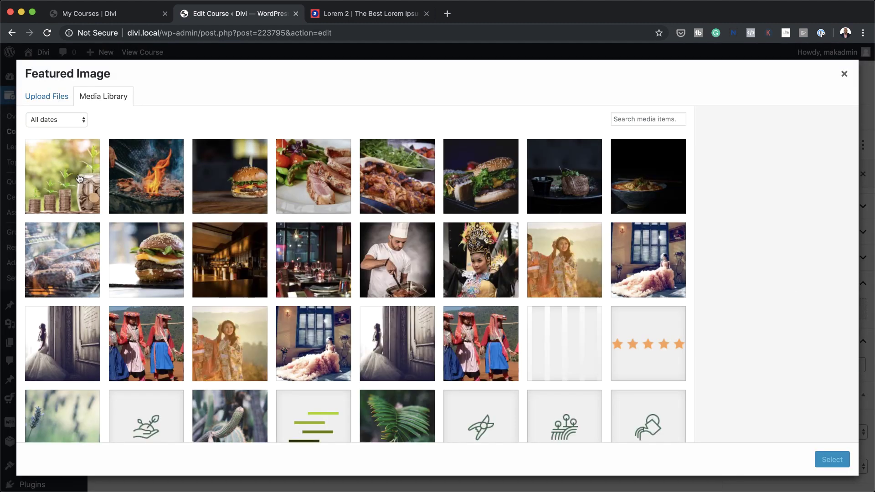
left_click(79, 178)
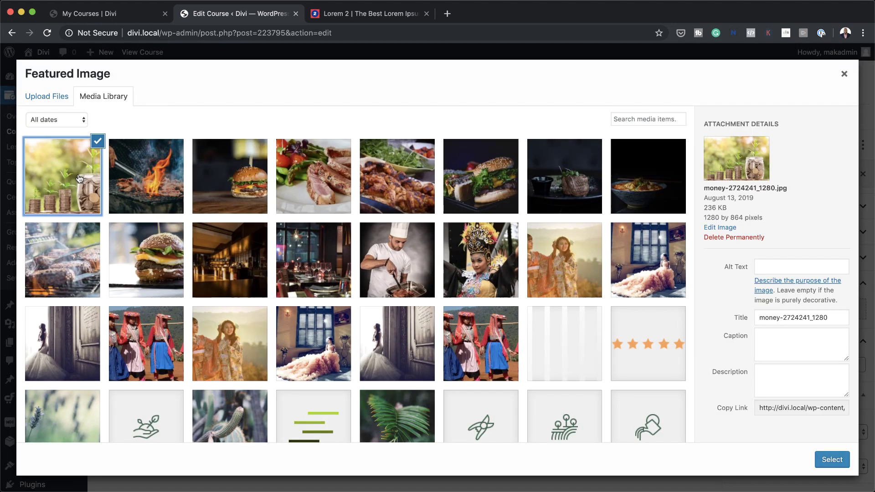
left_click(831, 460)
left_click(803, 145)
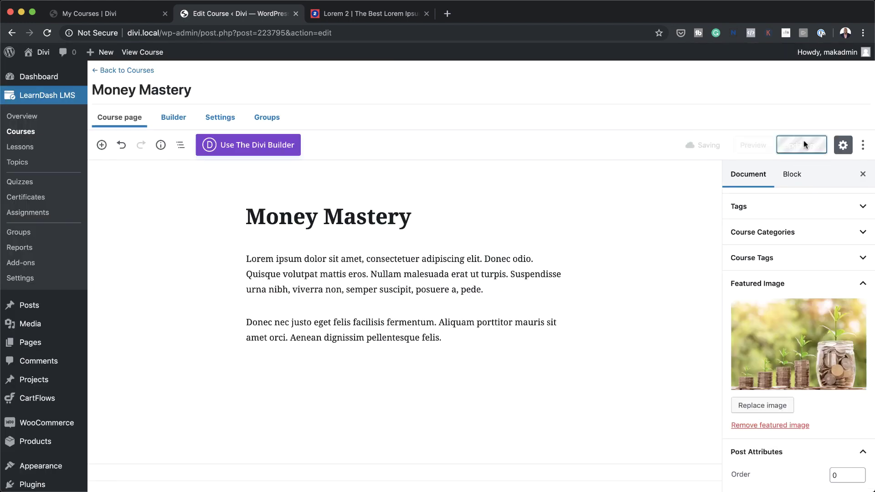
Reload the My Courses page to check the Money Mastery image and return to the course editor.
left_click(125, 16)
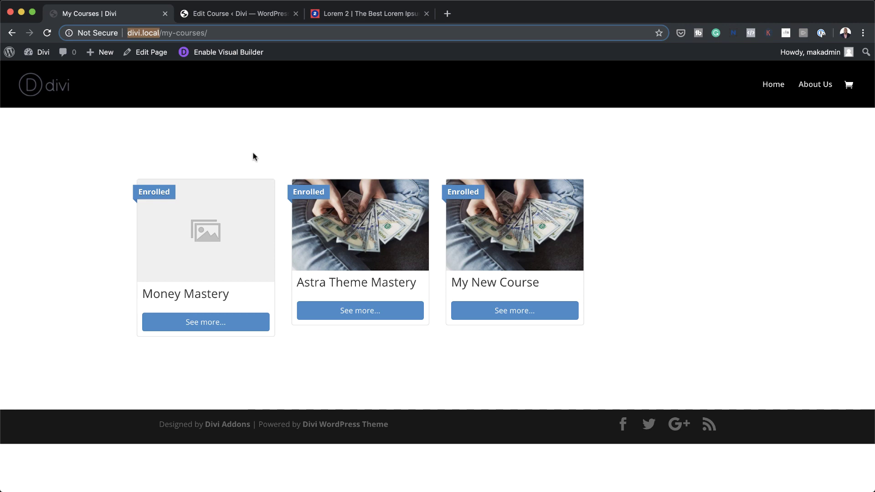
left_click(48, 33)
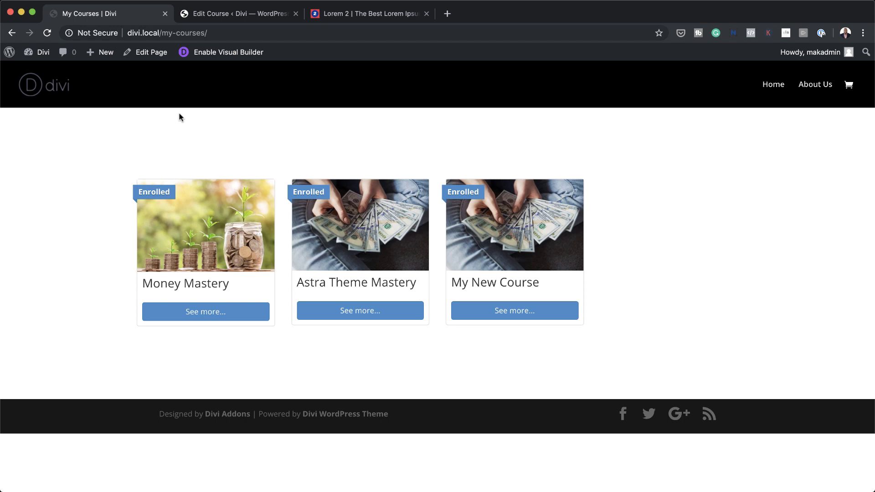
left_click(237, 14)
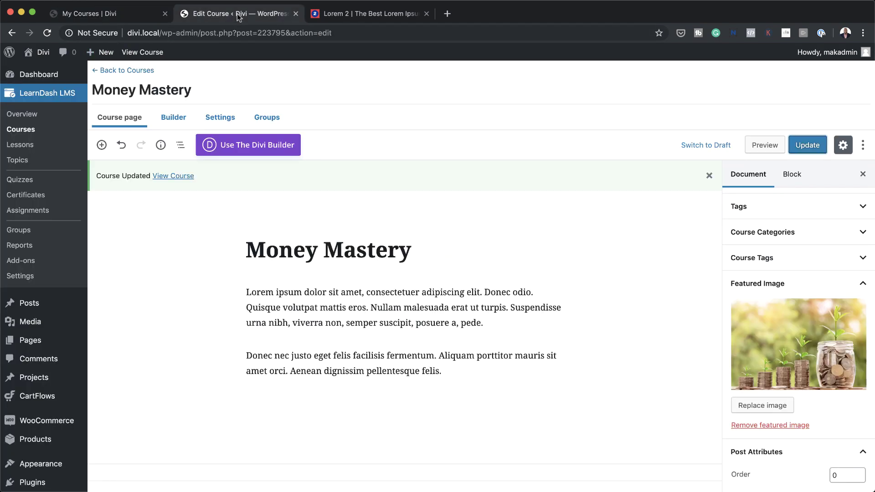
left_click(124, 17)
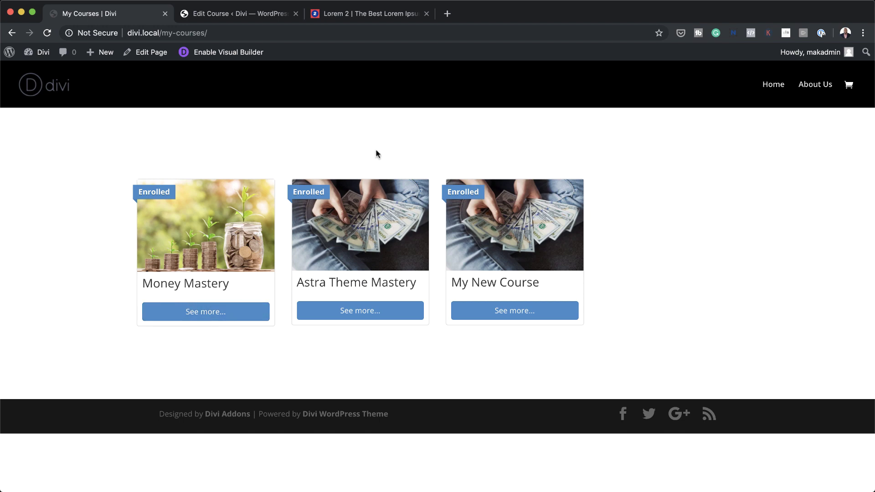
left_click(228, 16)
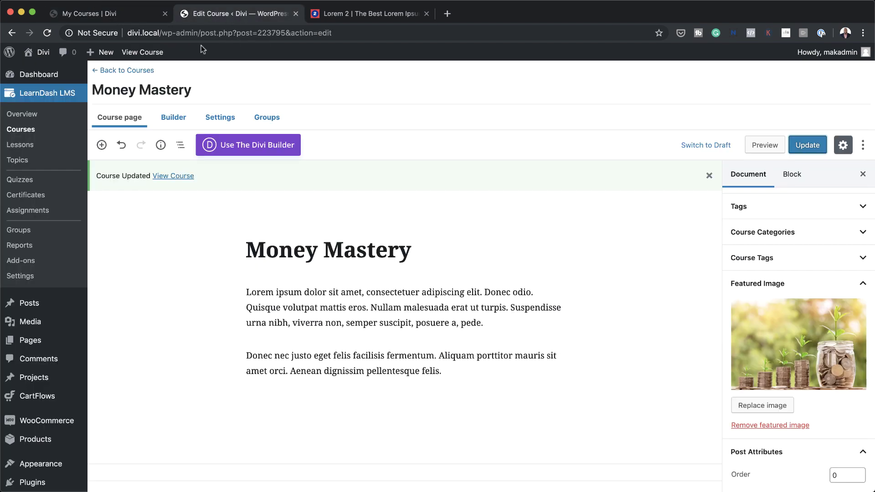
Open the draft LearnDash Mastery course for editing and set adult-backlit-bottles-697244-1.jpg from the media library as its featured image.
left_click(30, 132)
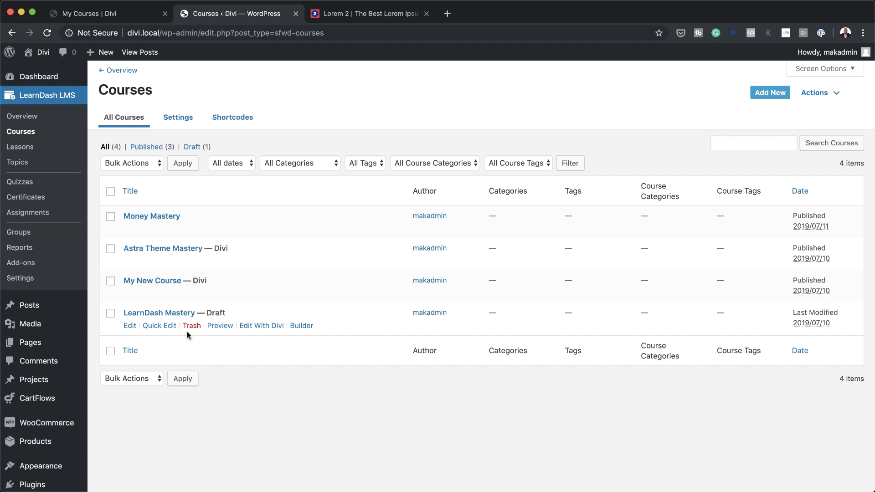
left_click(130, 326)
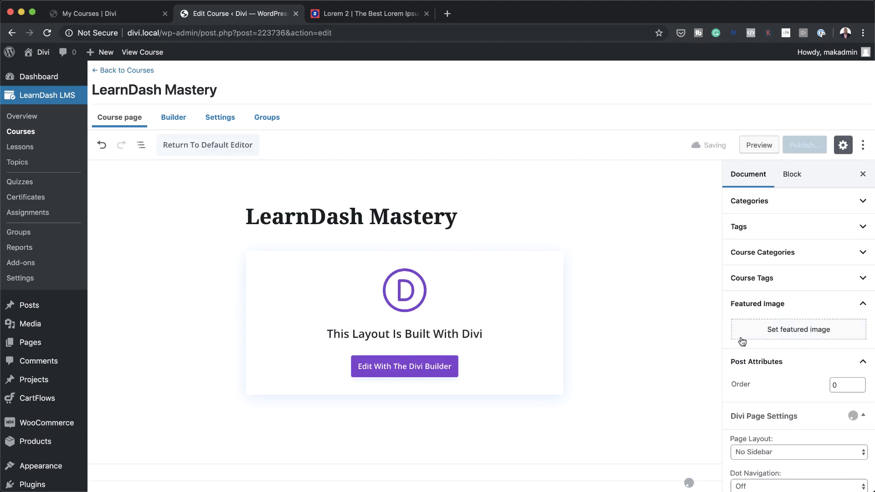
left_click(792, 332)
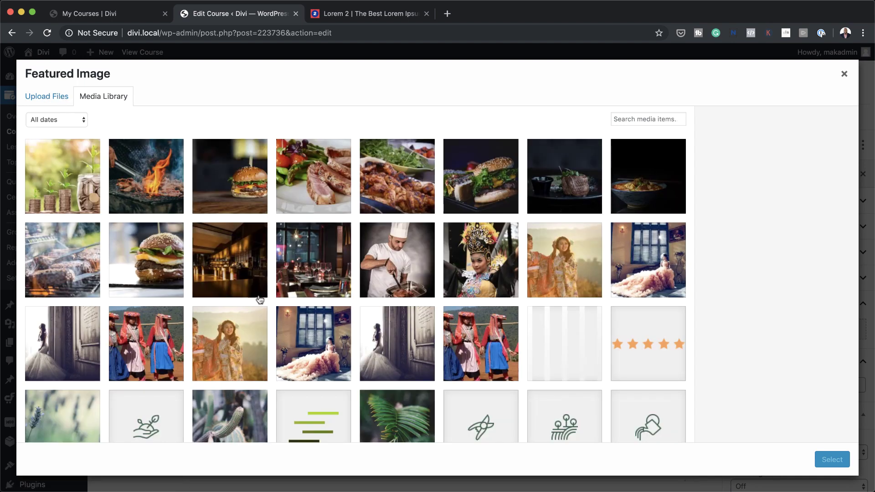
scroll(258, 299, "down", 3)
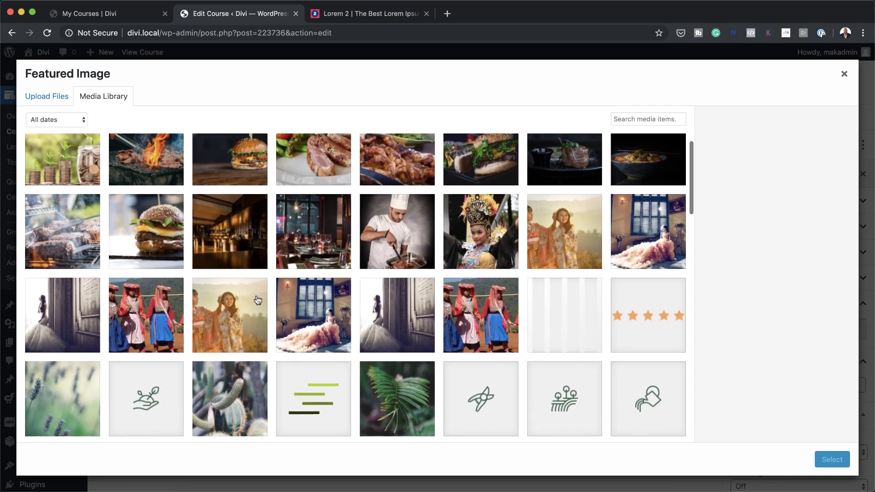
scroll(257, 299, "down", 5)
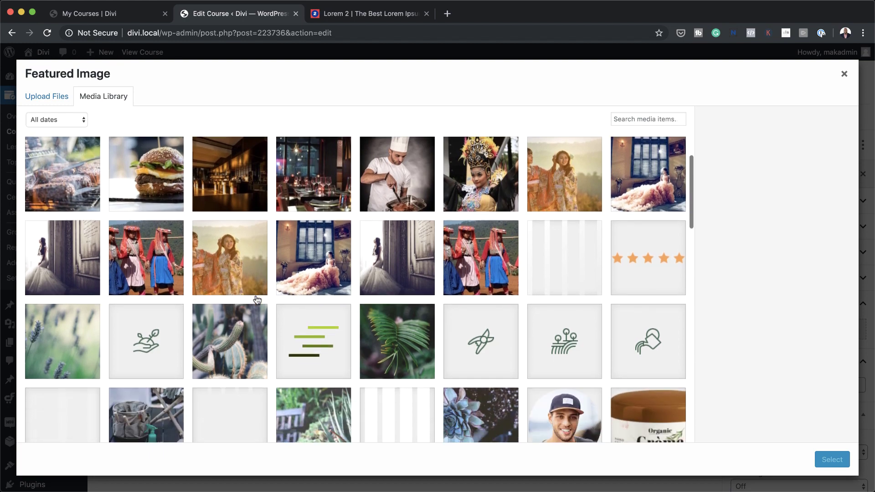
scroll(257, 300, "down", 8)
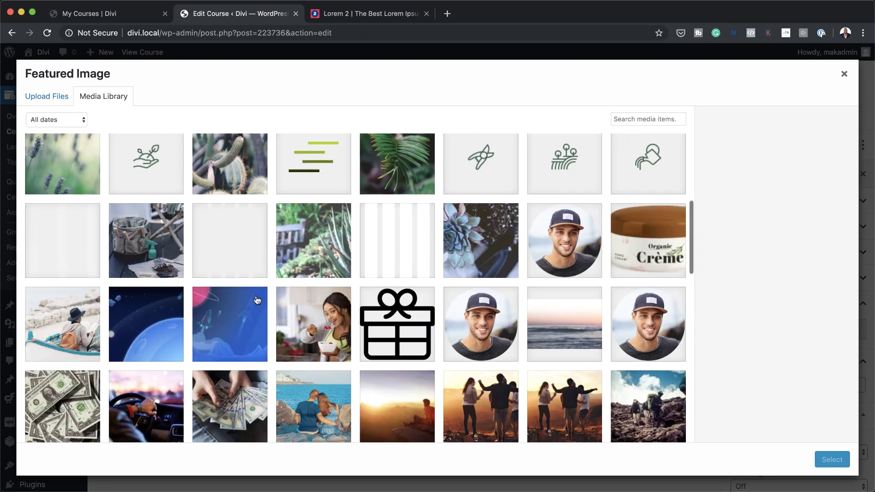
scroll(353, 313, "down", 6)
left_click(564, 308)
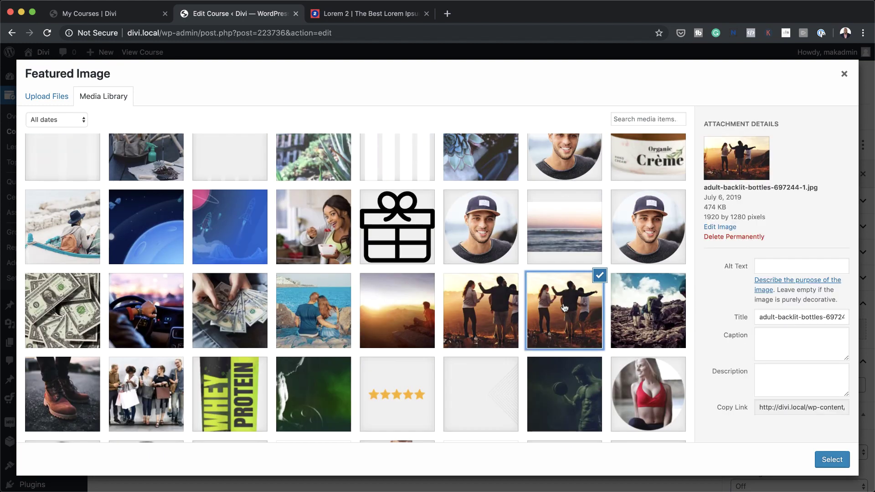
left_click(494, 317)
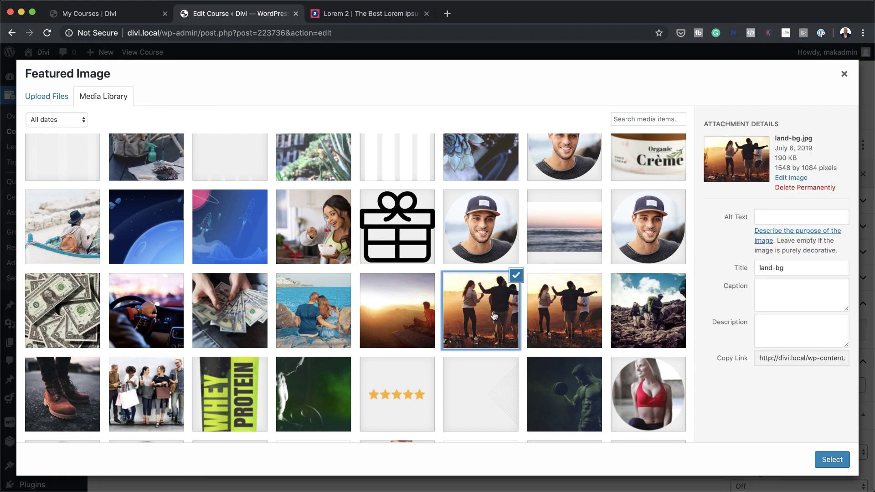
left_click(564, 317)
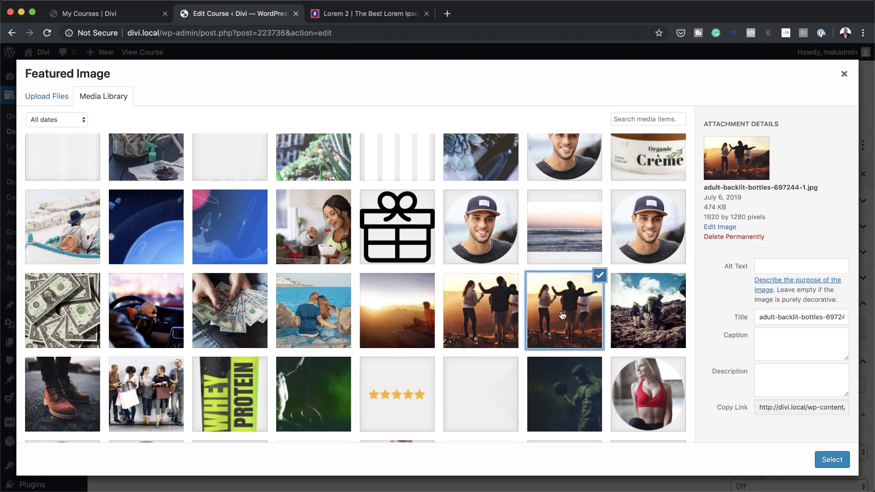
left_click(831, 460)
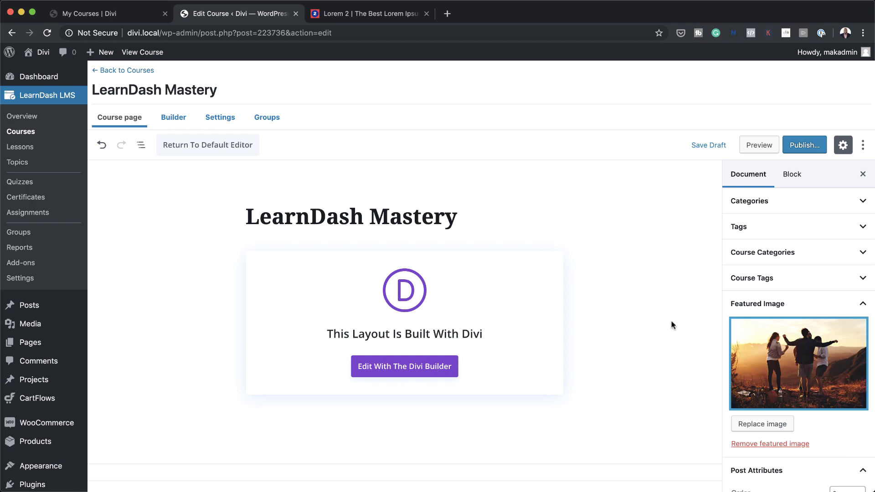
Publish the LearnDash Mastery course and reload the My Courses page to check its entry in the grid.
scroll(790, 367, "down", 5)
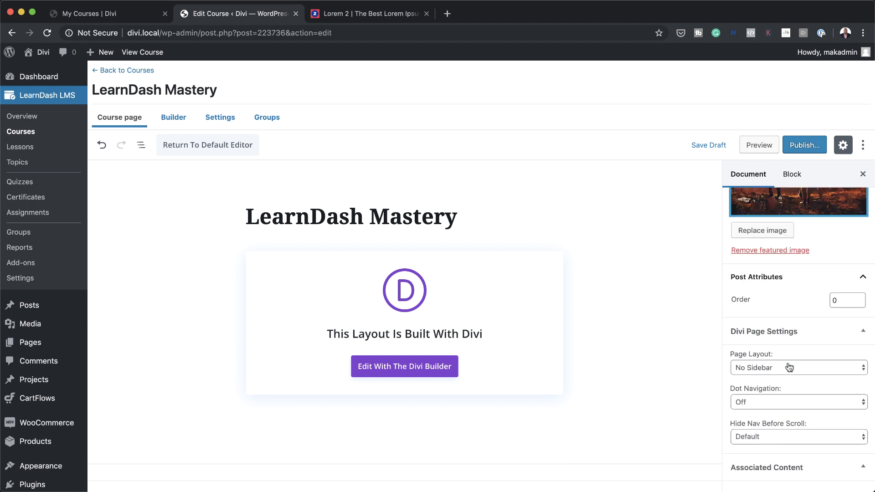
scroll(790, 367, "up", 7)
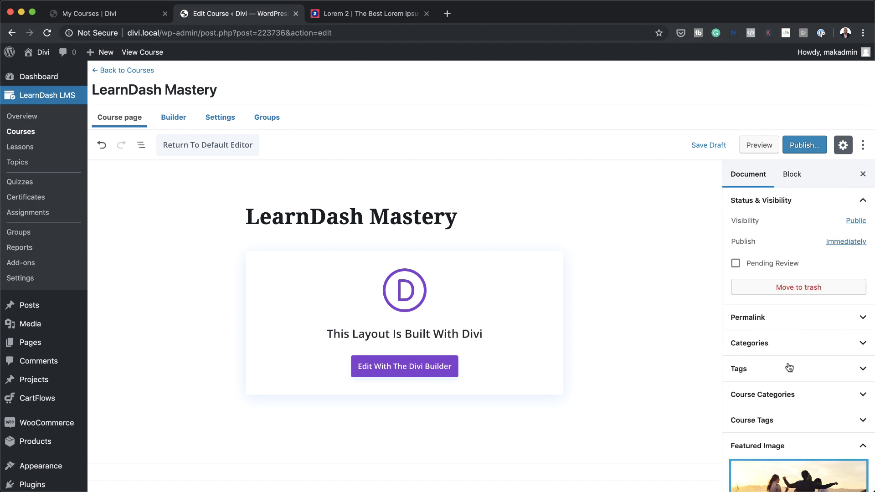
left_click(805, 143)
left_click(807, 146)
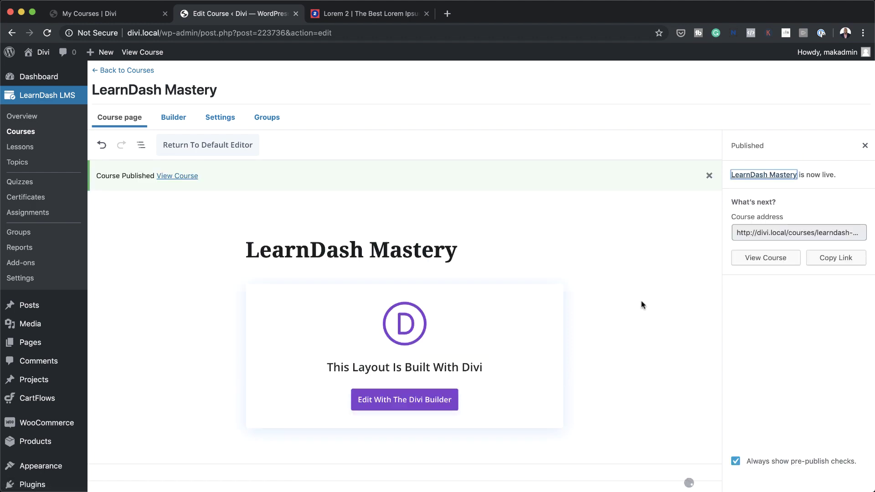
left_click(108, 15)
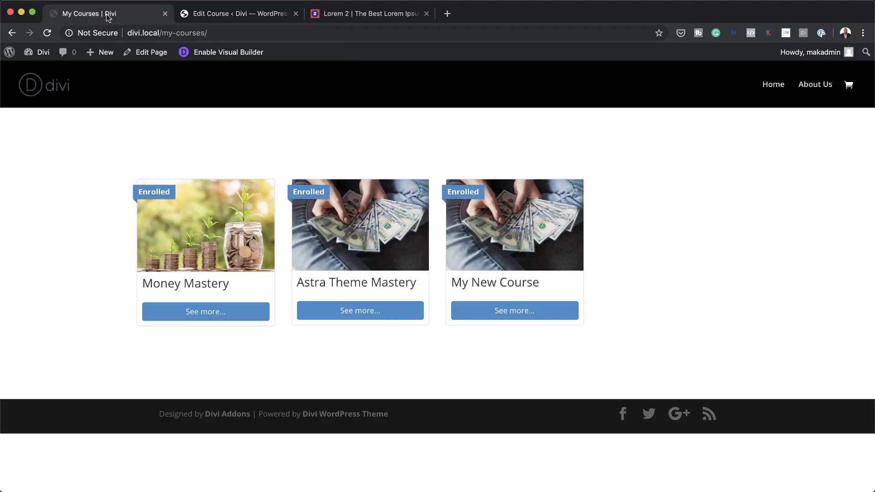
left_click(47, 33)
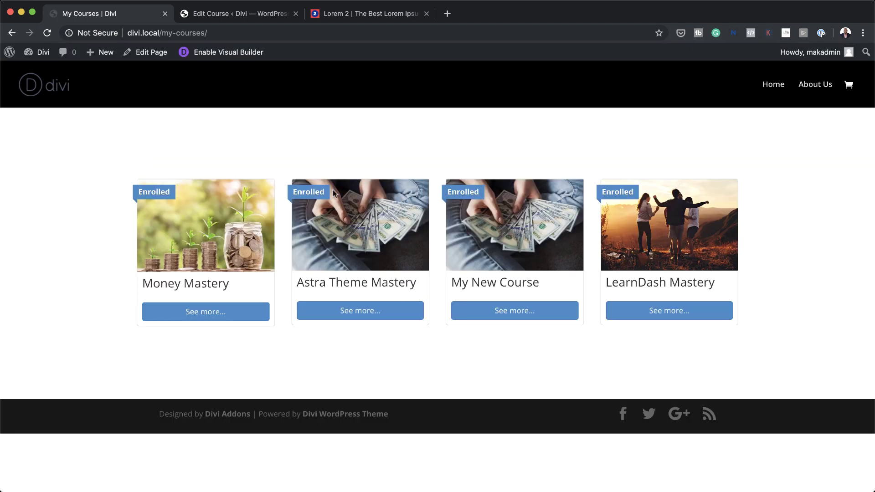
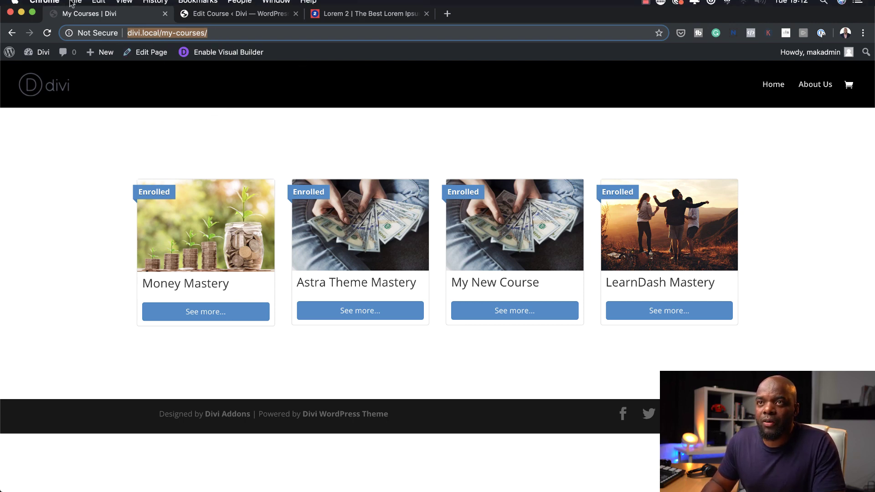
Open the My Courses page at divi.local/my-courses in a new incognito window to view it as a logged-out visitor.
left_click(75, 6)
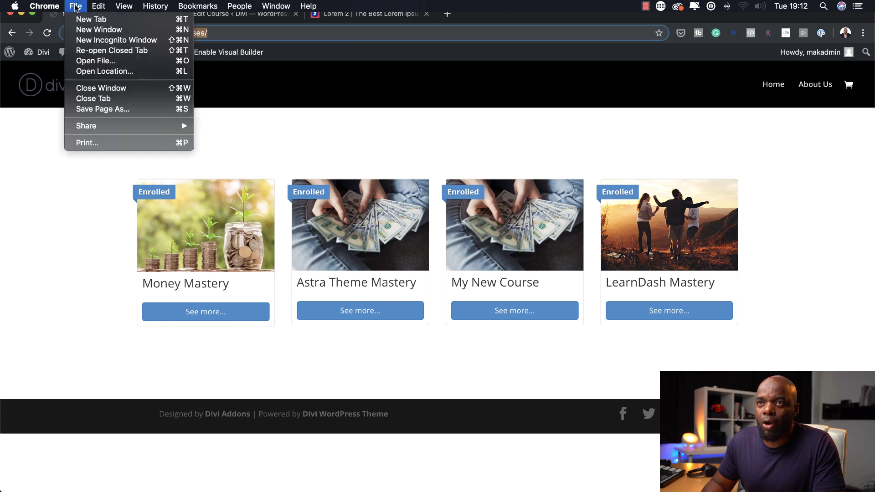
left_click(91, 41)
type("divi")
key("Return")
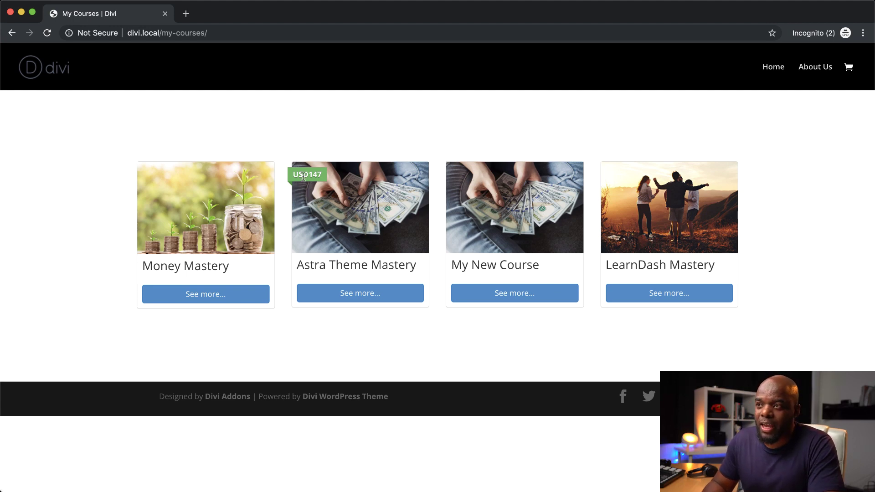
Open the Astra Theme Mastery course as a visitor, examine its enrolment status, price and lesson list, and close the incognito window.
left_click(371, 296)
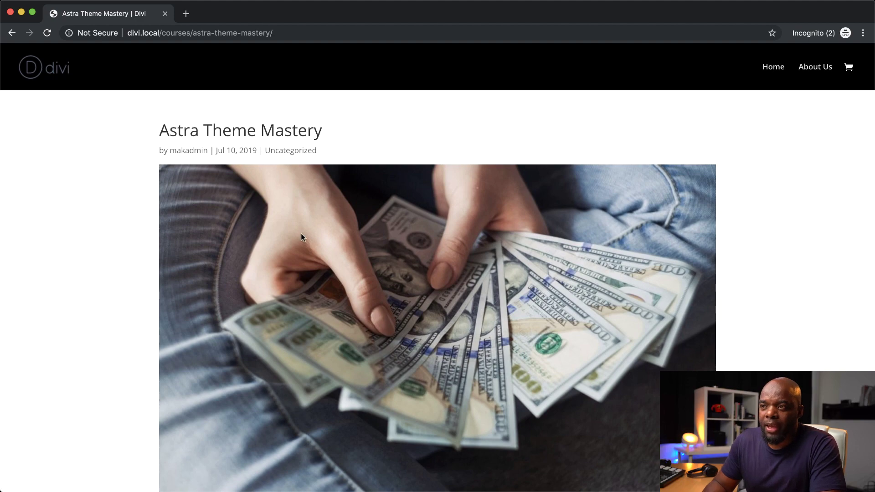
scroll(301, 235, "down", 9)
scroll(300, 235, "up", 4)
scroll(301, 235, "down", 3)
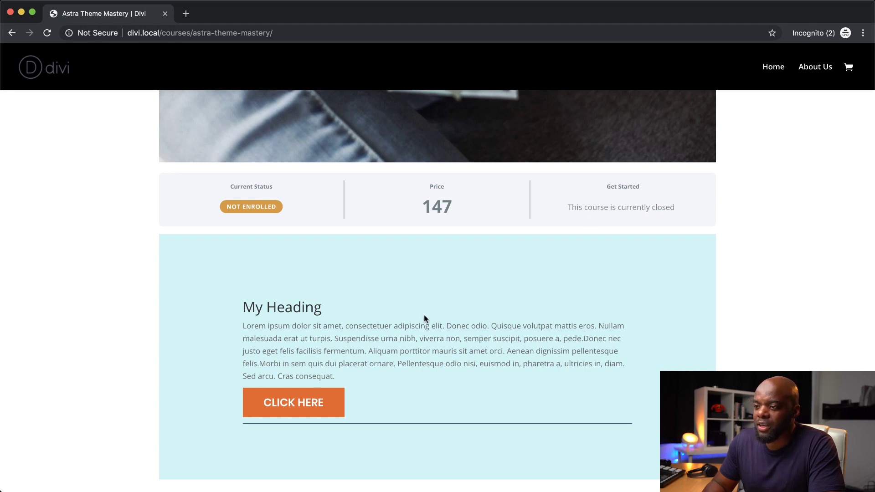
scroll(424, 318, "down", 8)
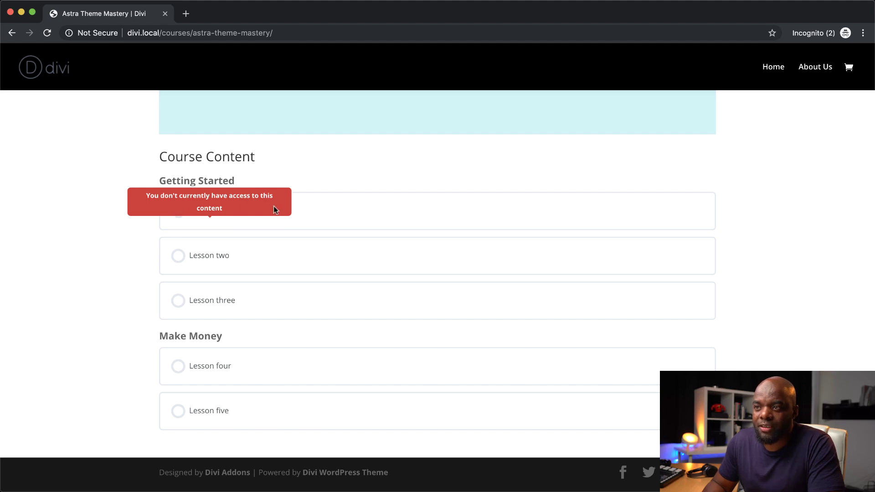
scroll(276, 281, "up", 5)
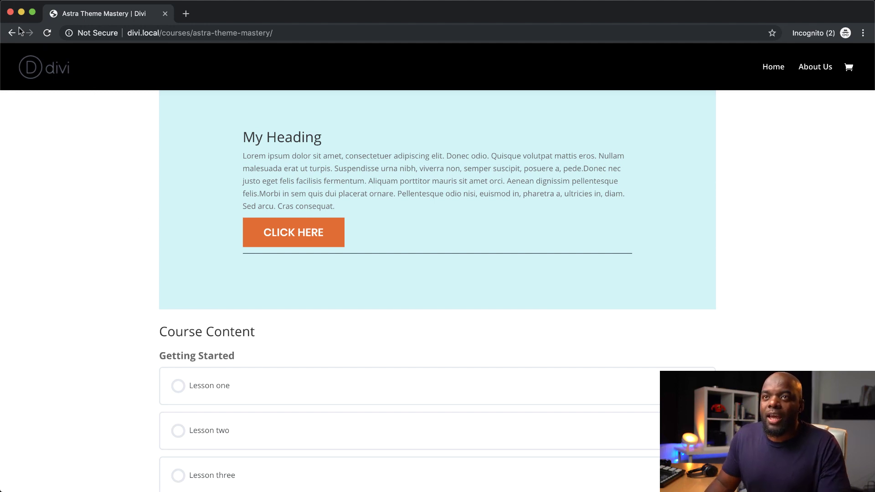
left_click(10, 13)
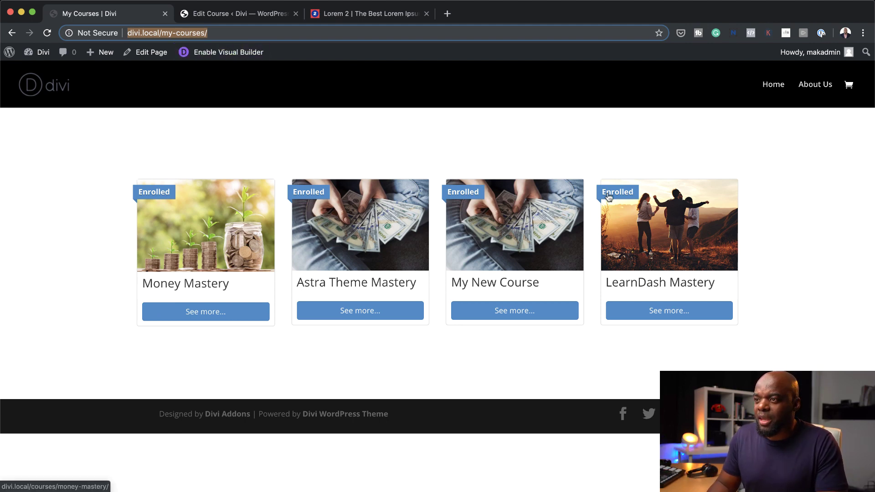
Enable the Visual Builder on My Courses and add a new section below the course grid with a single-column row and a Text module.
left_click(232, 53)
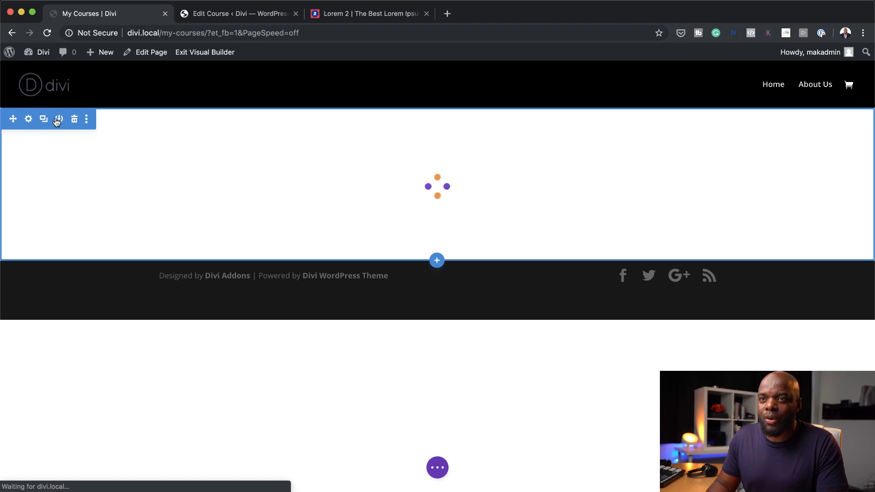
left_click(437, 262)
left_click(367, 358)
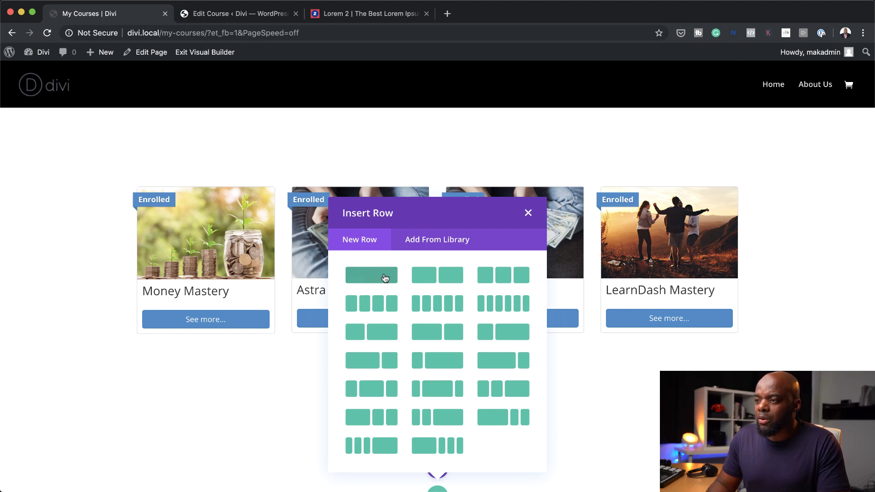
left_click(385, 278)
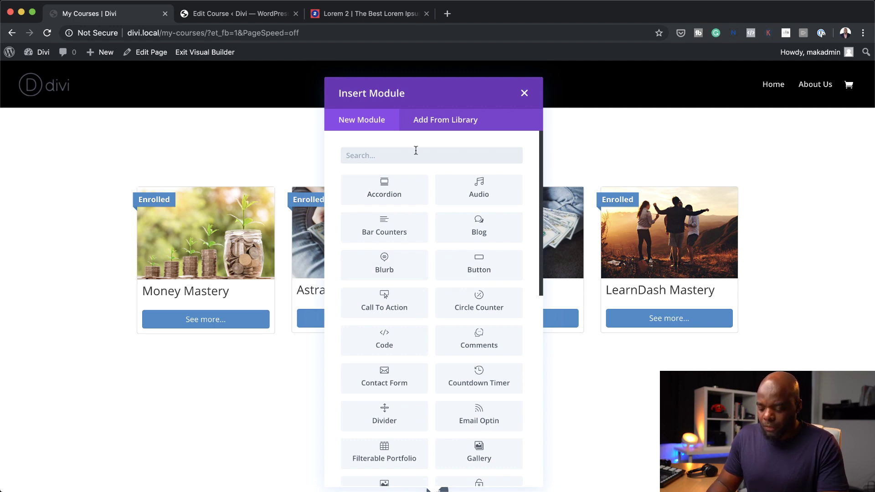
type("text")
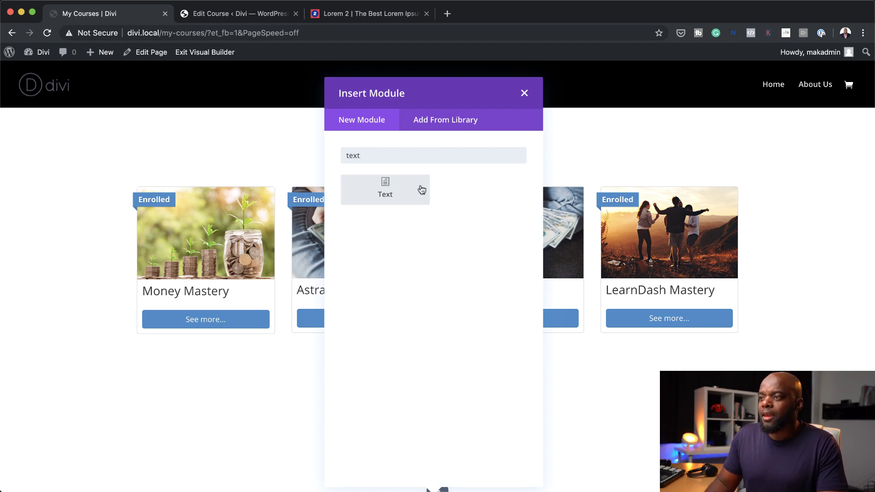
left_click(426, 183)
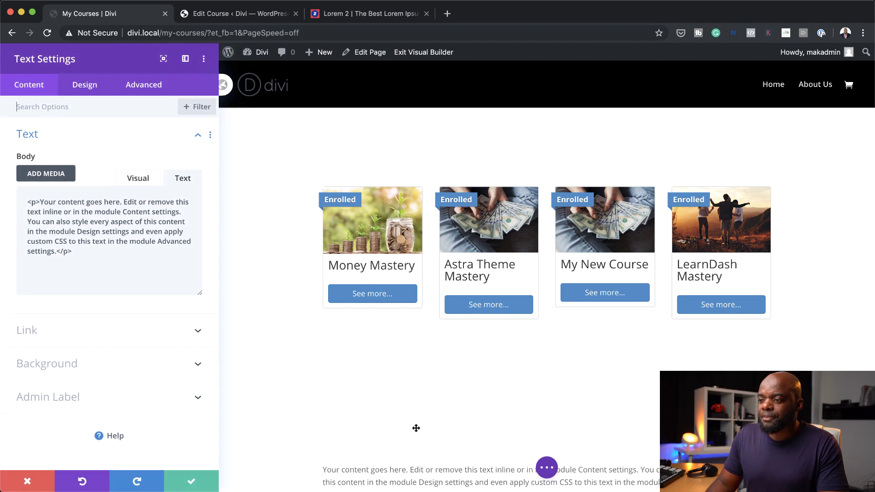
Replace the Text module's placeholder body with "Lorem ipsum dolor sit amet, consectetuer adipiscing elit. Donec odio." copied from lorem2.com.
scroll(416, 428, "down", 3)
left_click(143, 179)
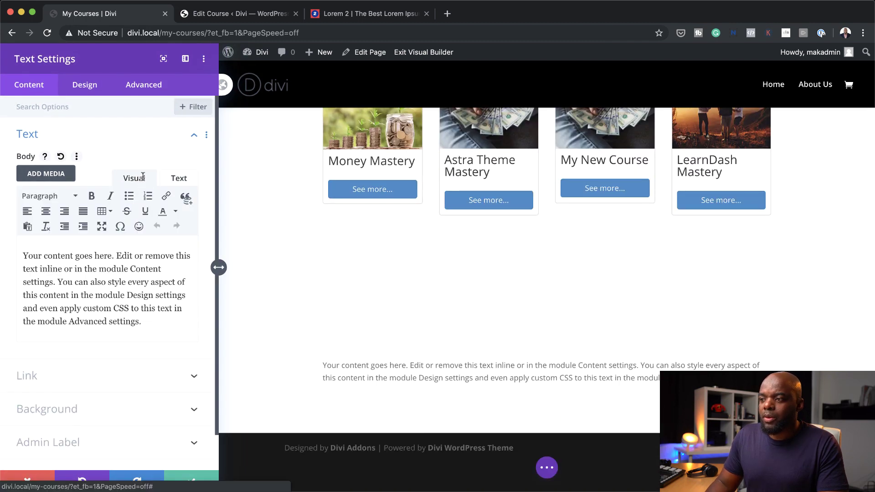
left_click(395, 14)
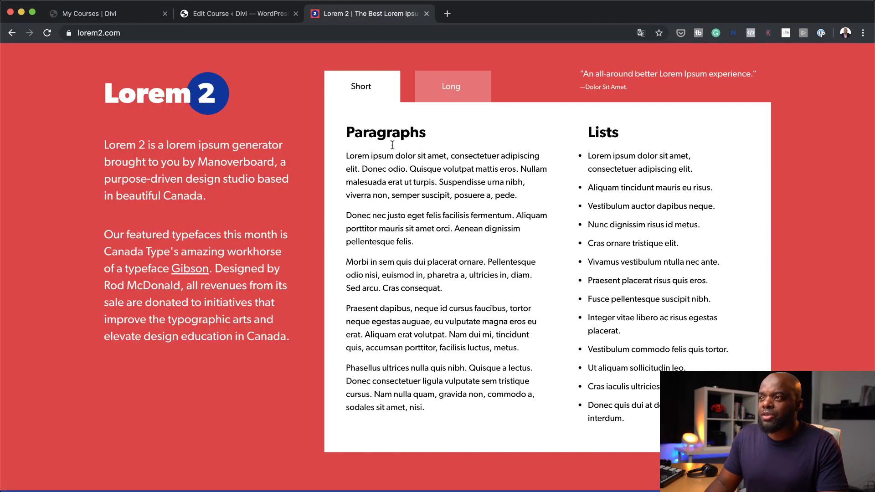
left_click_drag(347, 155, 416, 170)
key("super+c")
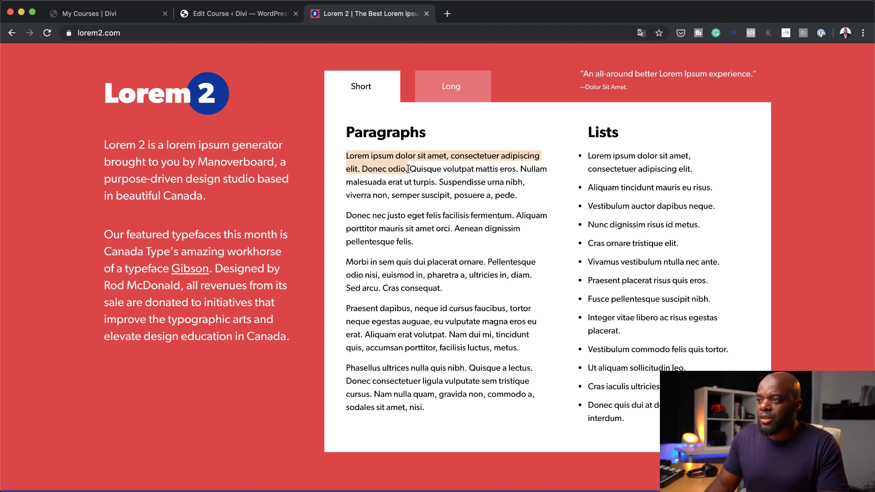
left_click(117, 10)
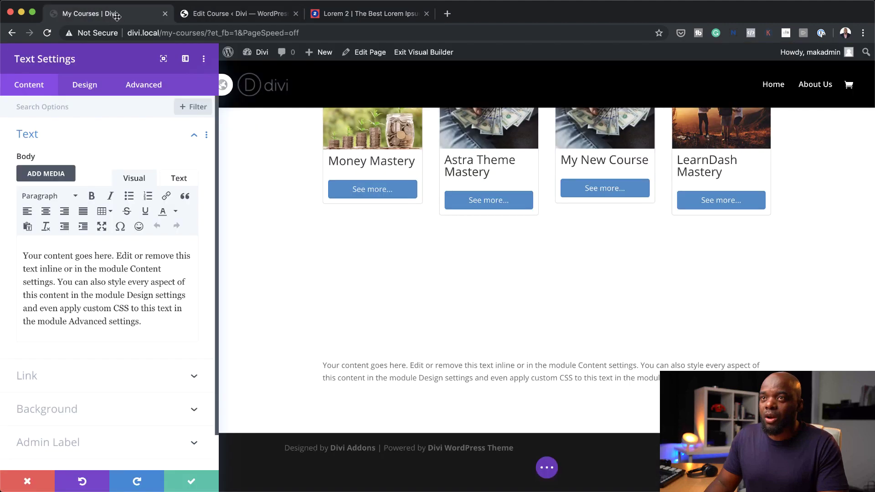
left_click_drag(161, 326, 24, 236)
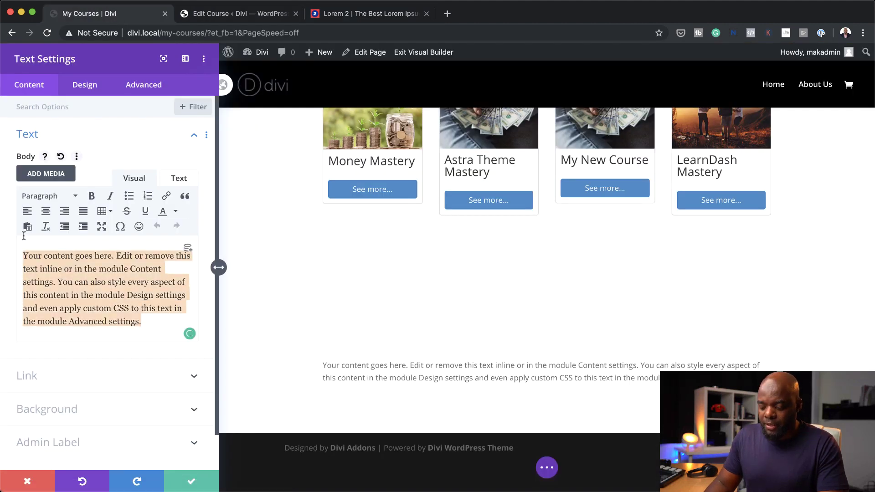
key("super+v")
Format the whole lorem ipsum line in the Text module as Heading 2 and save the module.
left_click_drag(132, 268, 22, 252)
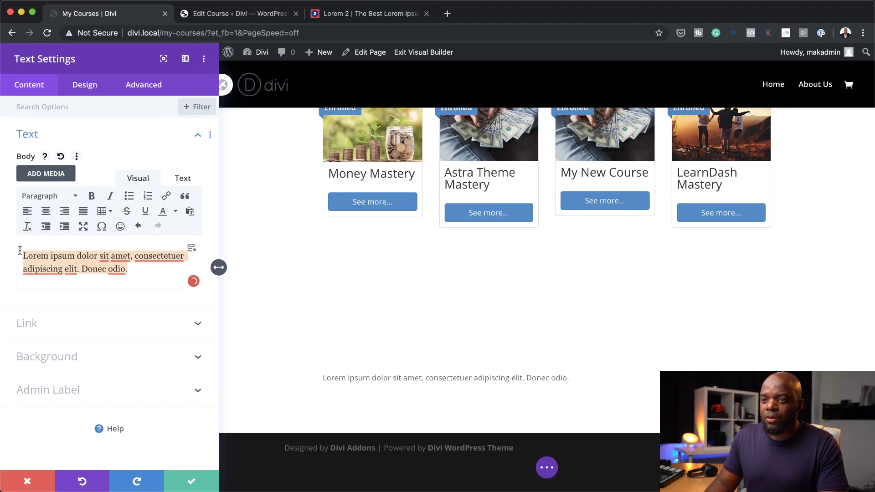
left_click(50, 197)
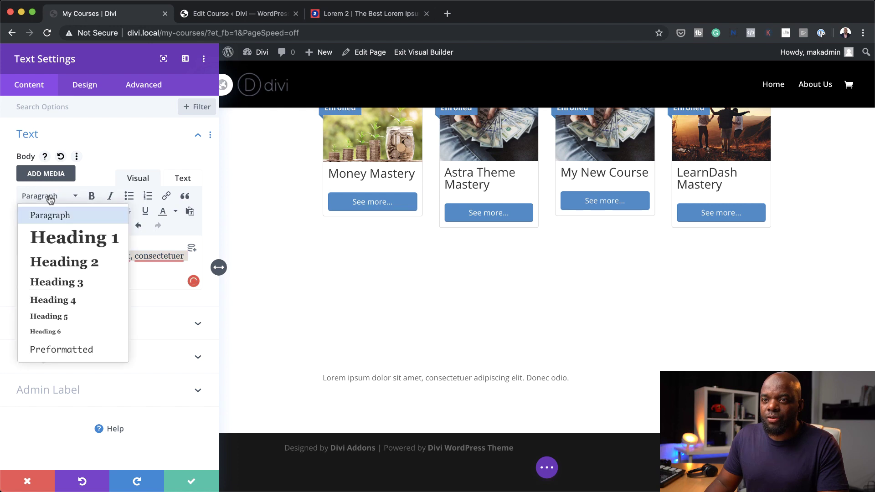
left_click(78, 263)
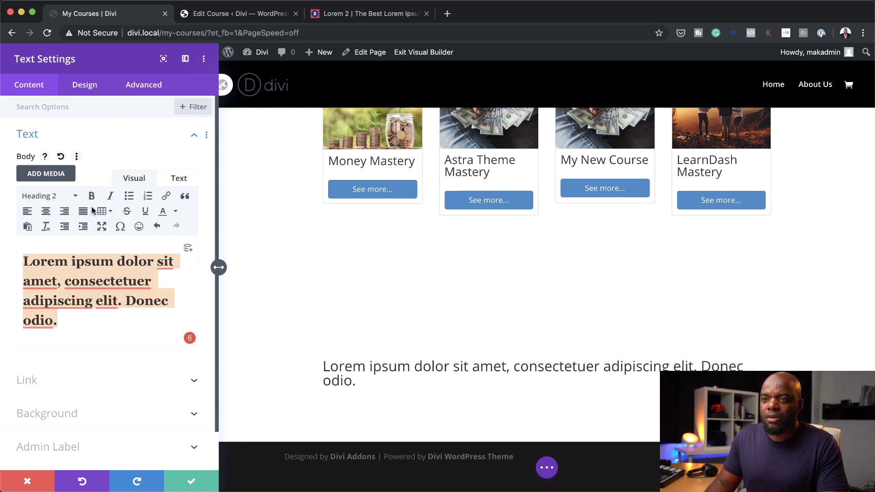
left_click(193, 482)
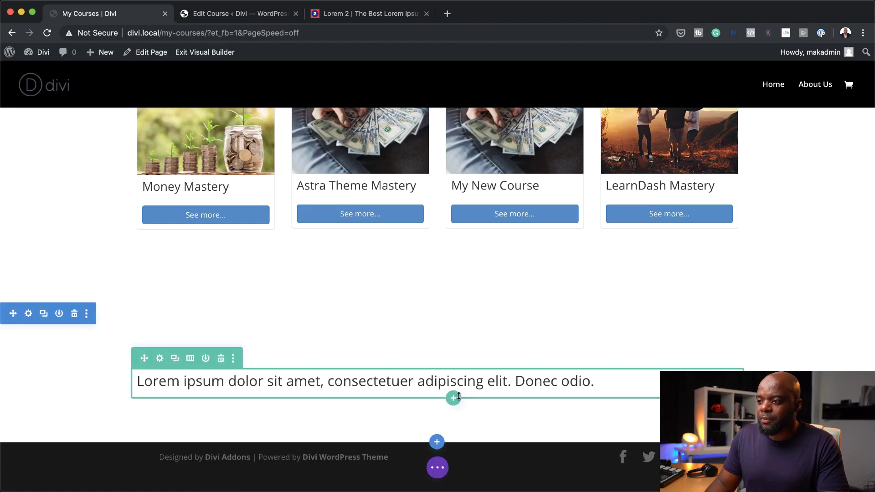
Insert a second Text module directly below the heading in the same row.
left_click(437, 403)
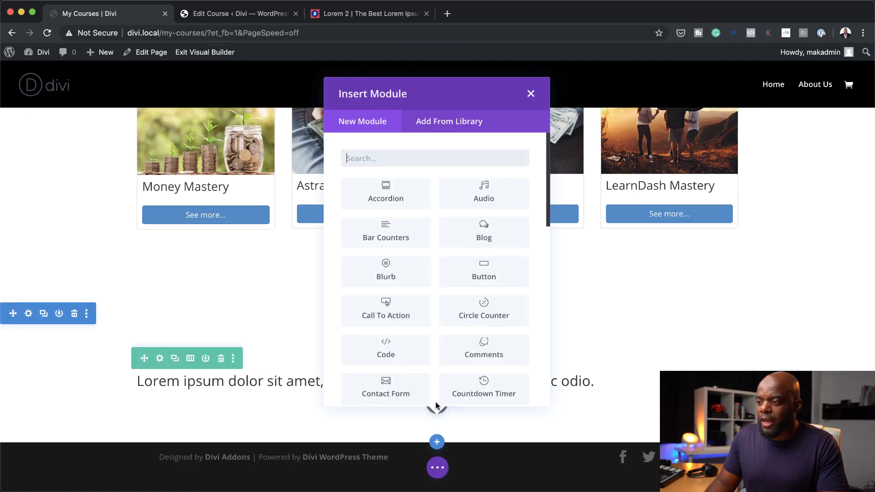
left_click(422, 156)
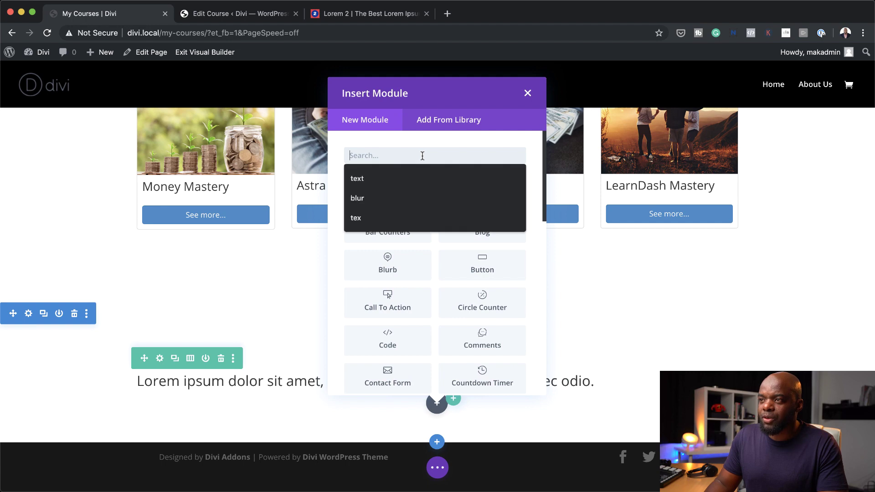
left_click(357, 178)
left_click(392, 185)
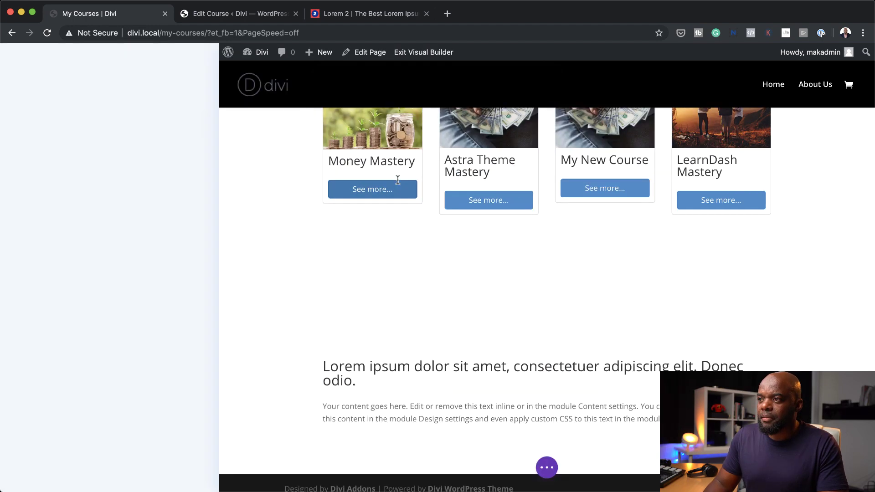
Replace the new Text module's placeholder body with the "Donec nec justo" and "Morbi in sem" paragraphs copied from lorem2.com.
left_click(354, 15)
left_click(366, 212)
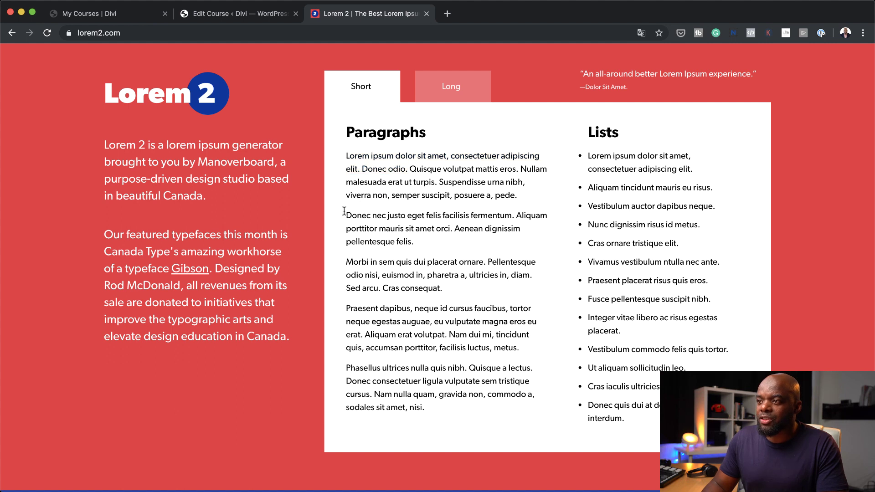
left_click_drag(347, 213, 457, 300)
key("super+c")
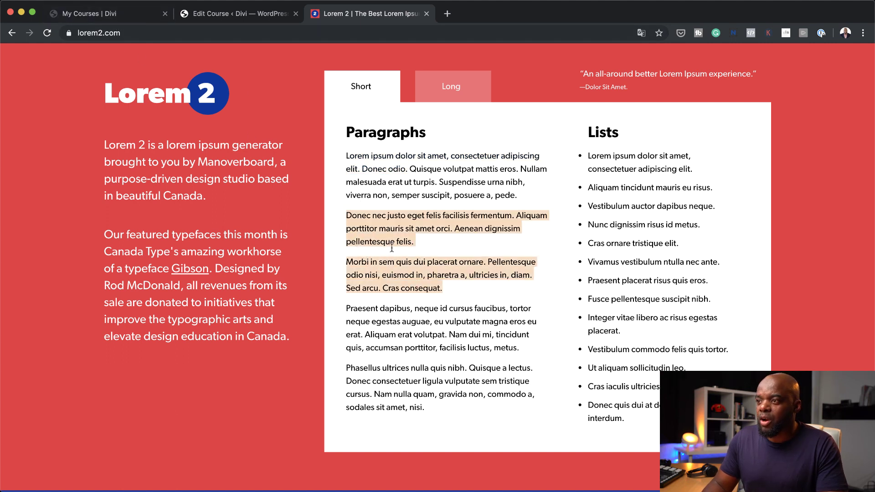
left_click(130, 14)
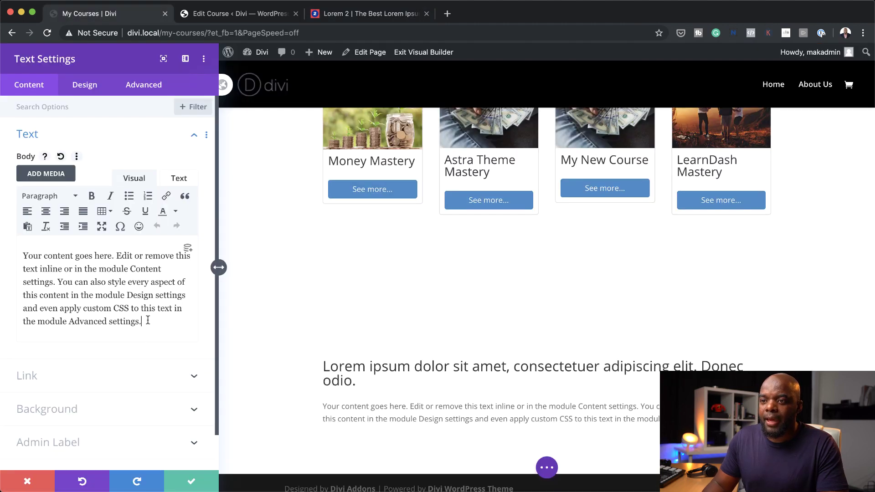
left_click_drag(149, 321, 10, 246)
key("super+v")
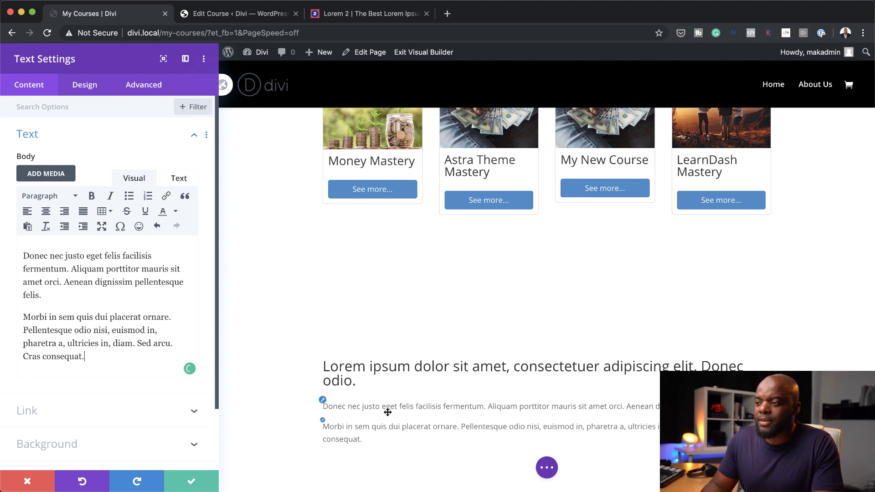
Center the body text of the paragraph Text module in its design settings.
left_click(94, 88)
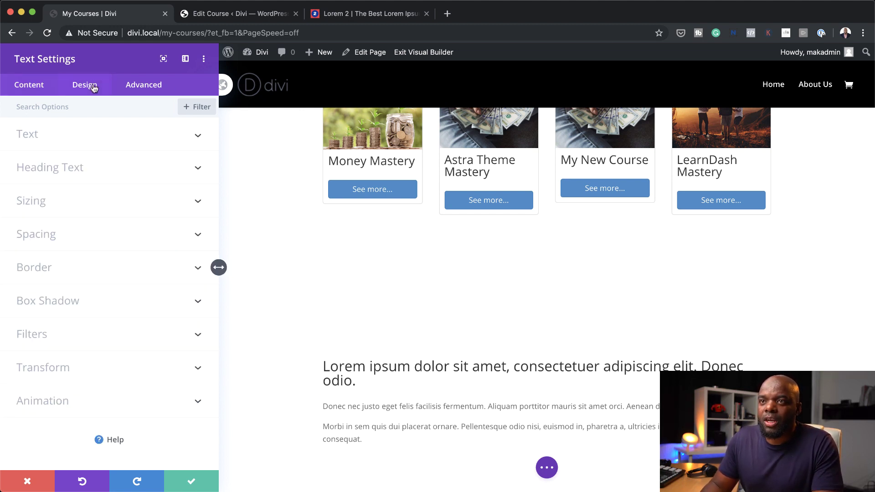
left_click(63, 145)
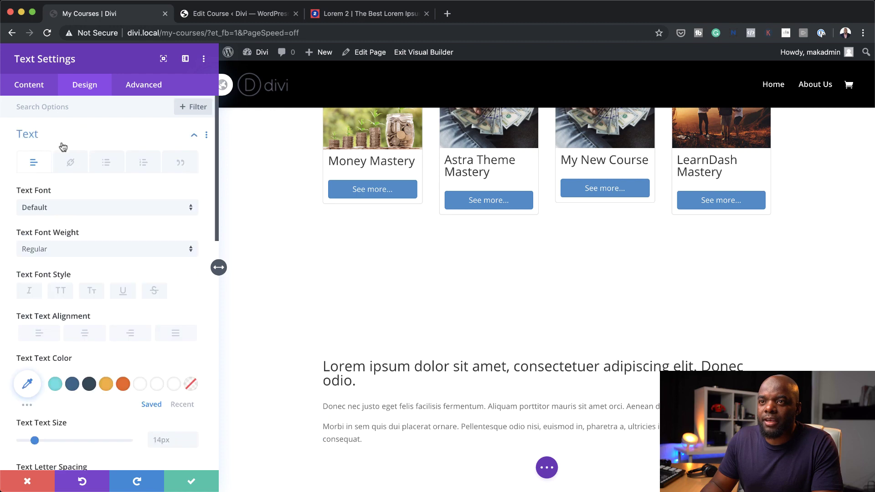
left_click(85, 337)
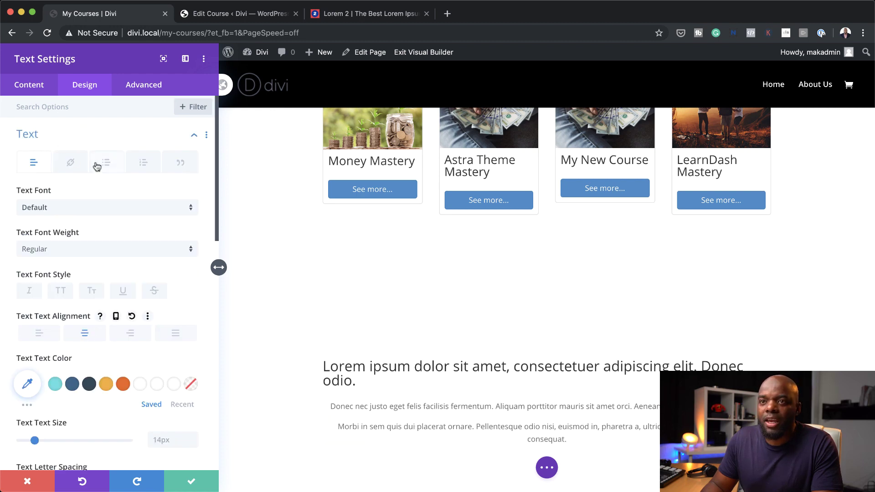
Set the paragraph Text module's width to 75% in its sizing options and save the module.
scroll(140, 296, "down", 5)
scroll(141, 298, "down", 3)
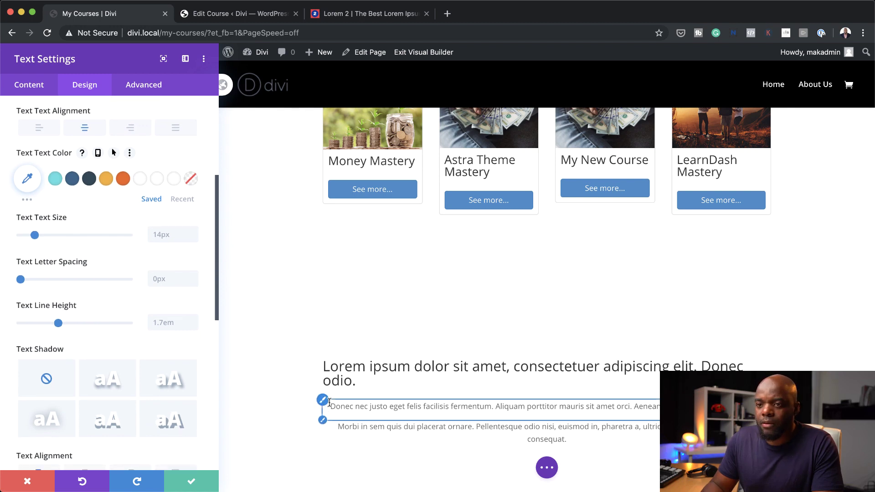
scroll(103, 279, "down", 1)
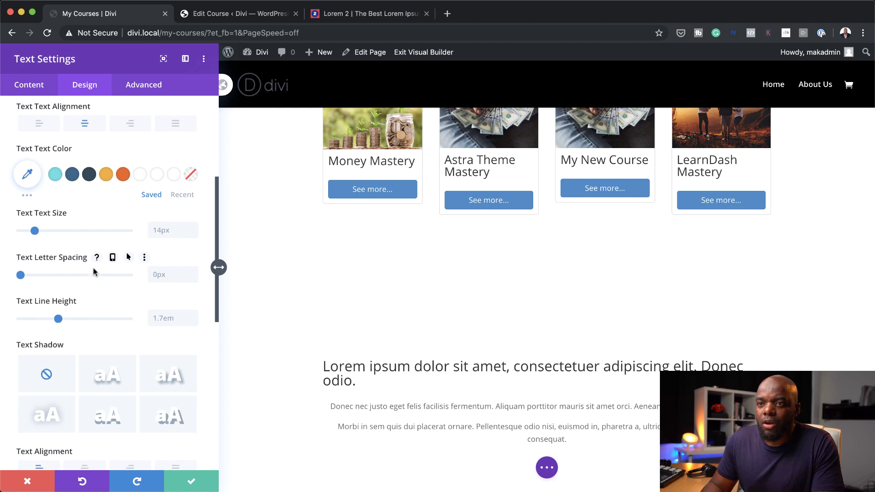
scroll(110, 308, "down", 9)
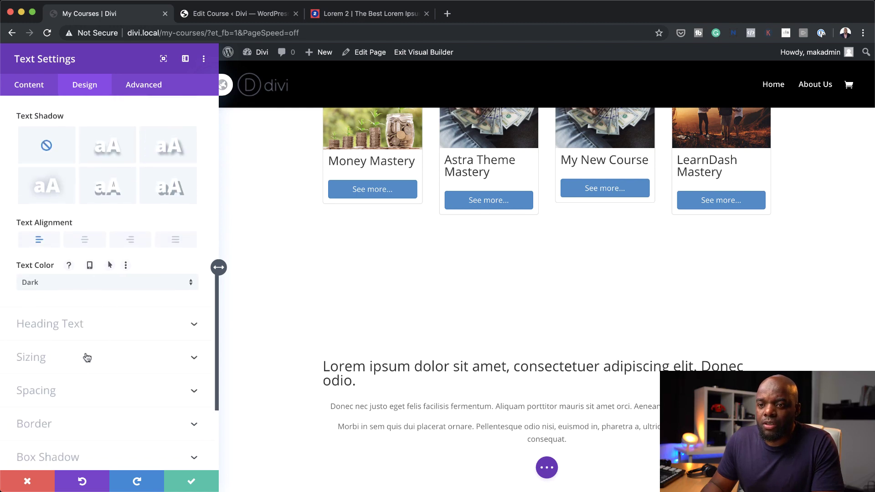
left_click(73, 360)
left_click_drag(129, 152, 102, 158)
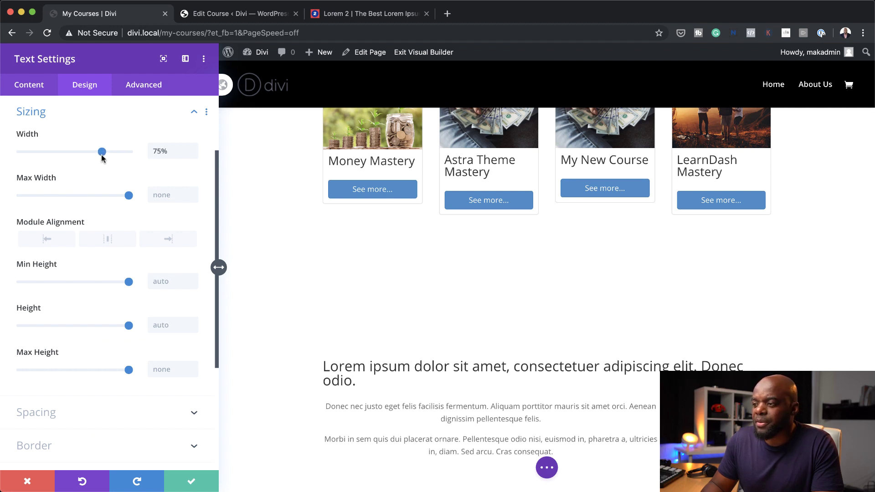
left_click(190, 481)
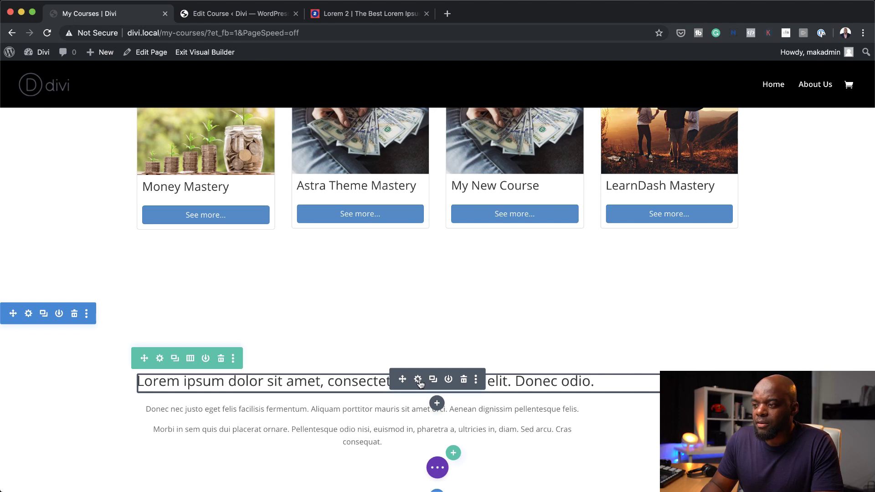
Open the settings of the heading Text module and center its Heading 2 text.
left_click(419, 380)
left_click(90, 88)
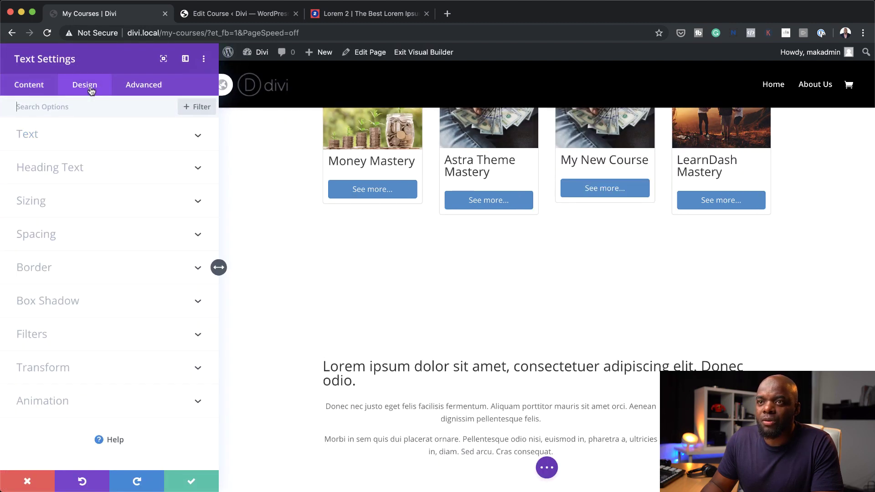
left_click(61, 167)
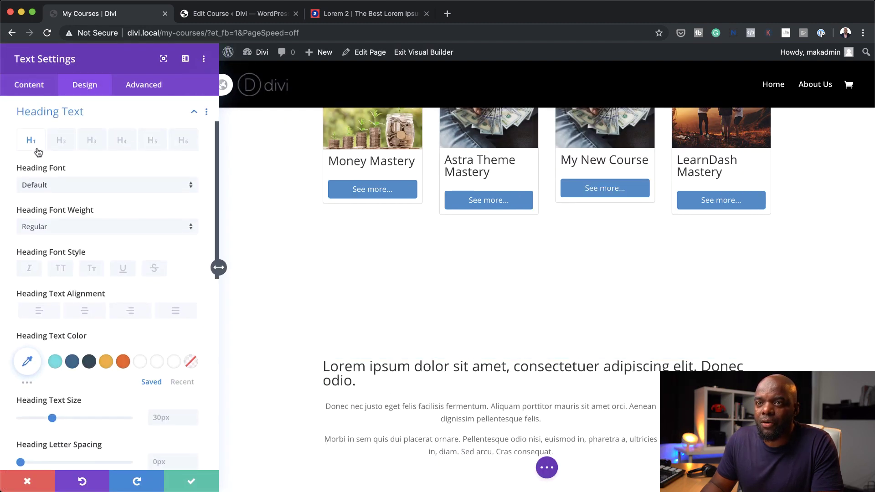
left_click(62, 141)
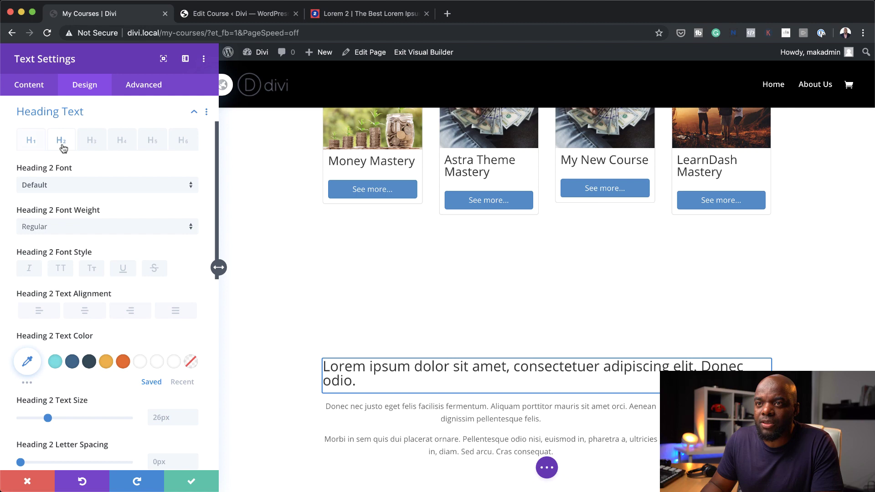
left_click(88, 313)
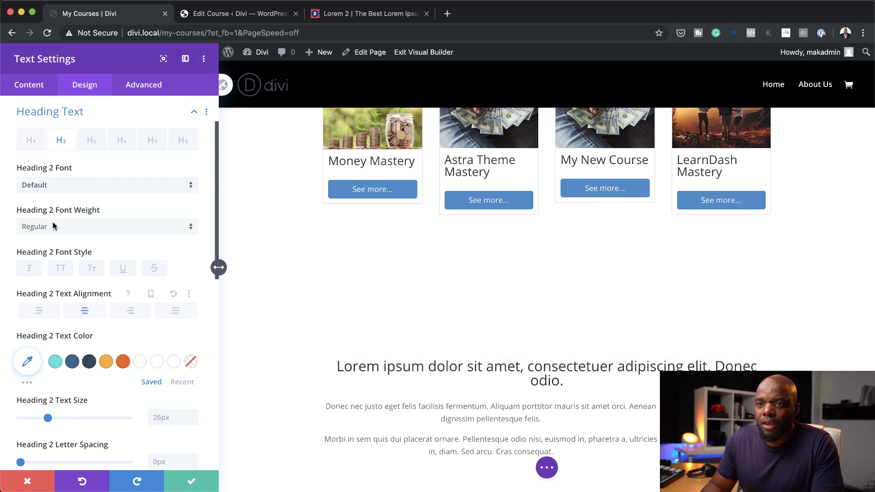
Set the Heading 2 font to Montserrat with Bold weight and save the heading module.
left_click(56, 187)
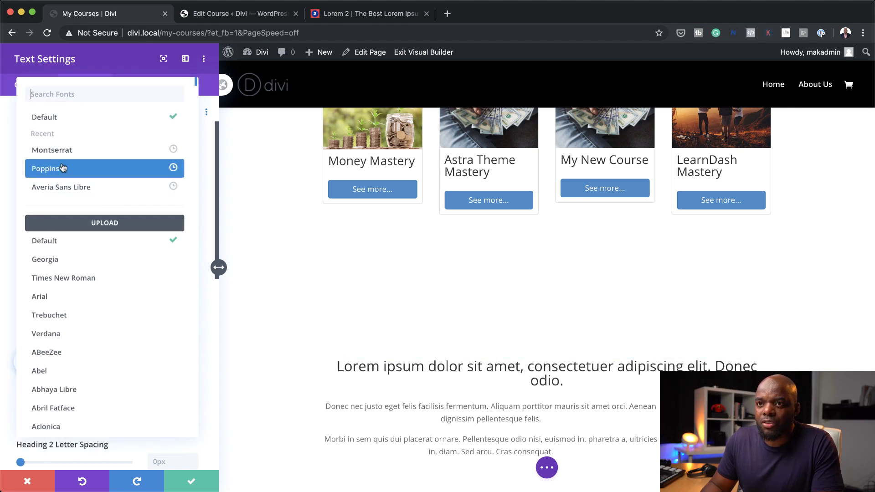
left_click(66, 151)
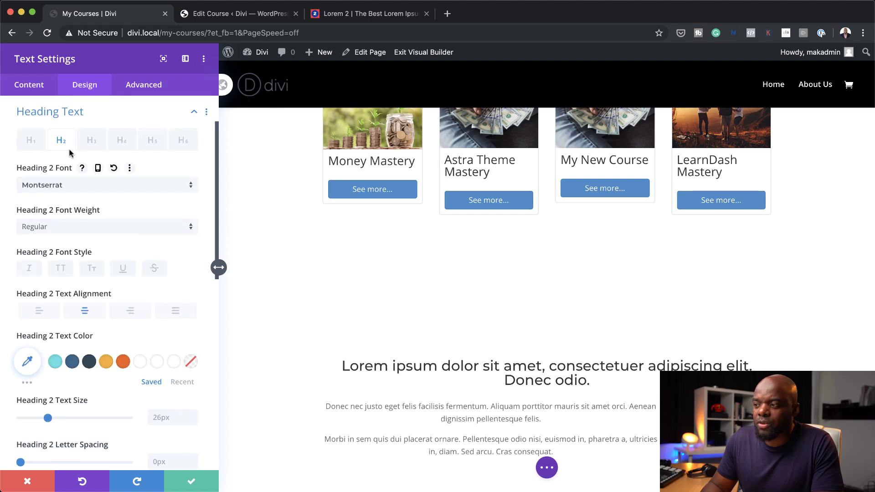
left_click(65, 230)
left_click(85, 354)
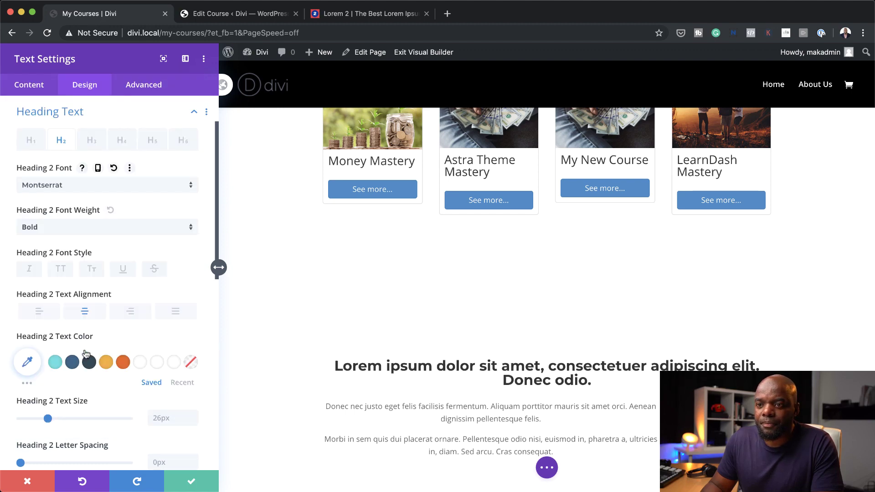
left_click(191, 481)
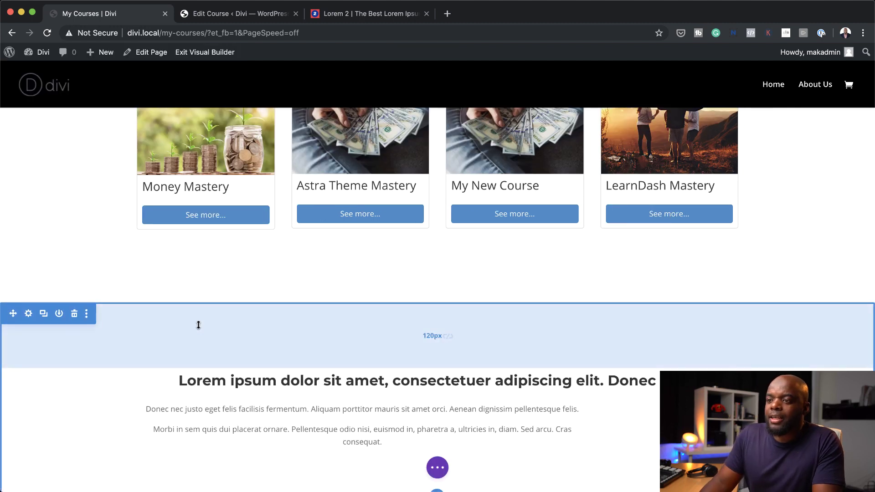
Set adult-bowl-brunette-1153371.jpg from the media library as the background image of the text section and save the section.
mouse_move(152, 359)
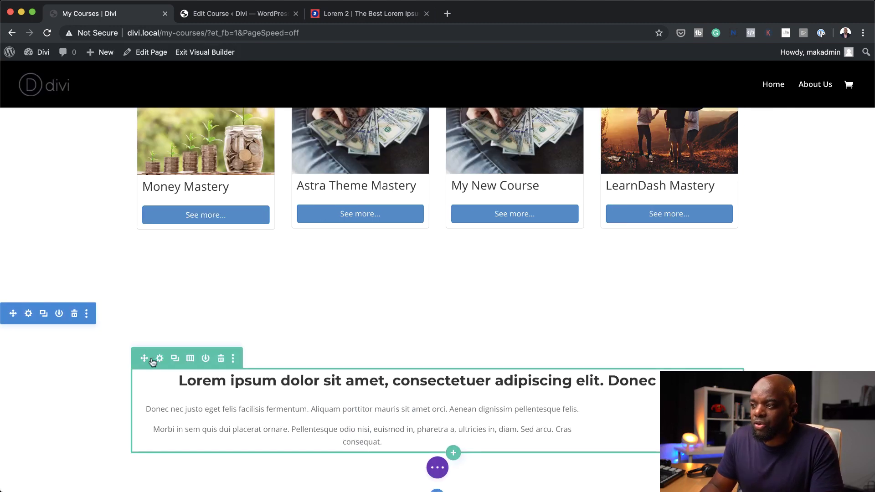
left_click(29, 314)
left_click(60, 170)
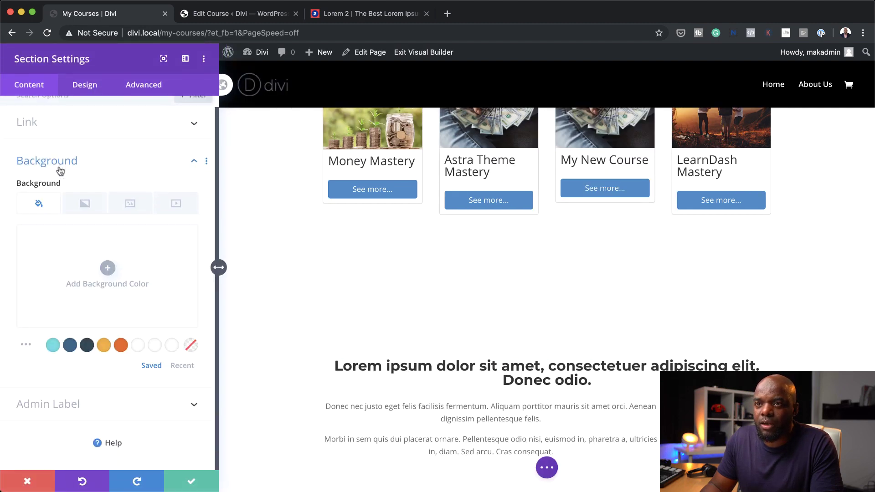
left_click(132, 208)
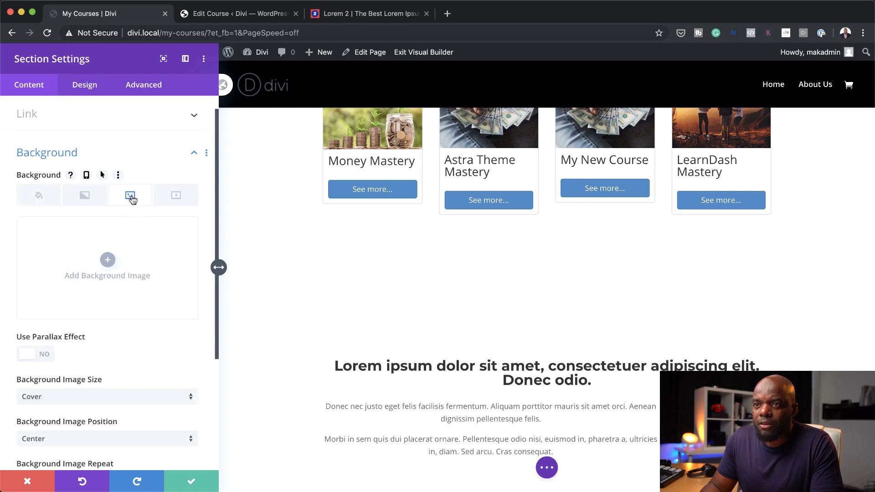
left_click(107, 260)
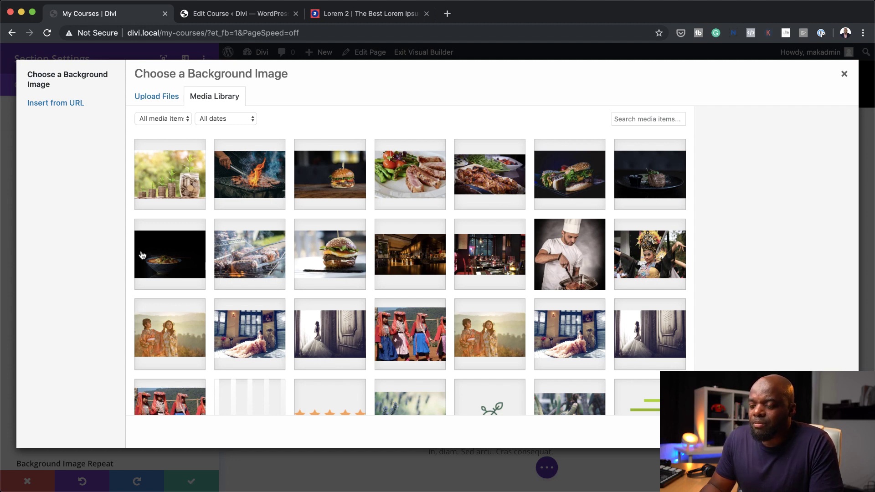
scroll(381, 288, "down", 2)
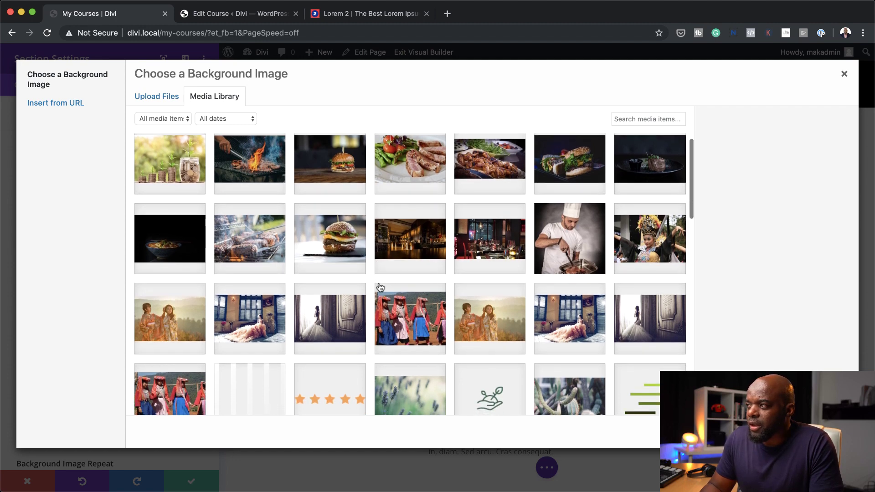
scroll(381, 287, "down", 5)
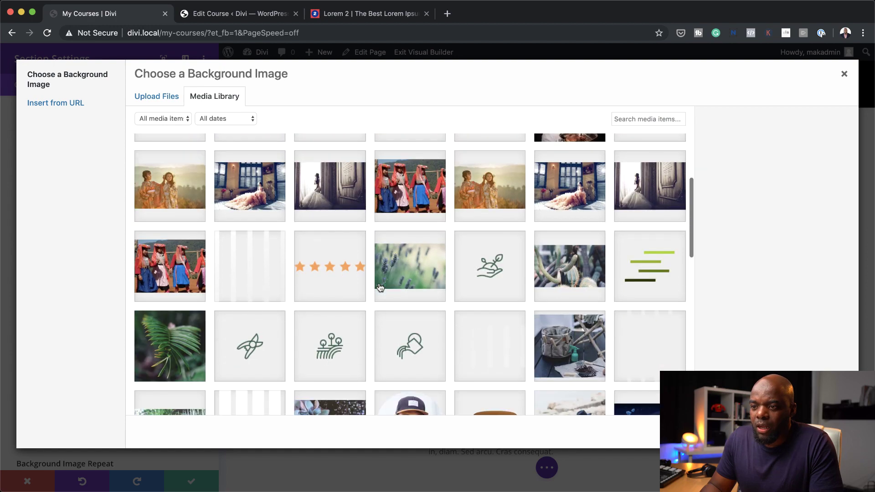
scroll(381, 287, "down", 4)
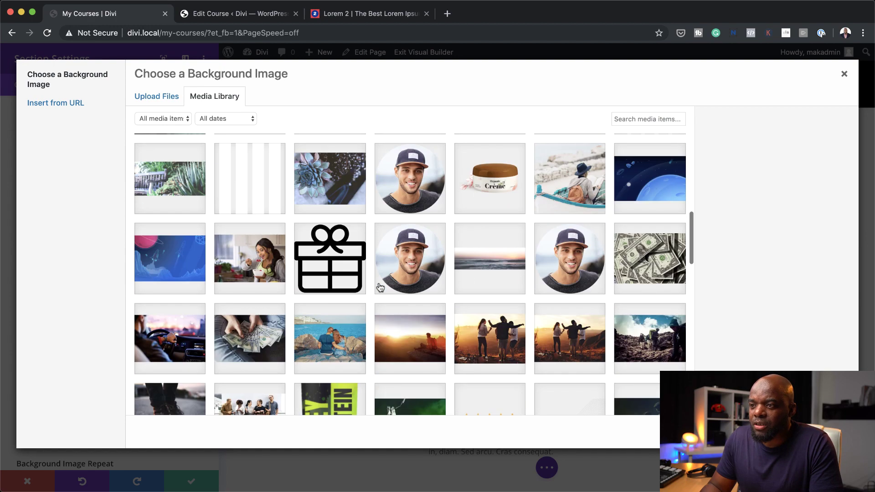
left_click(272, 268)
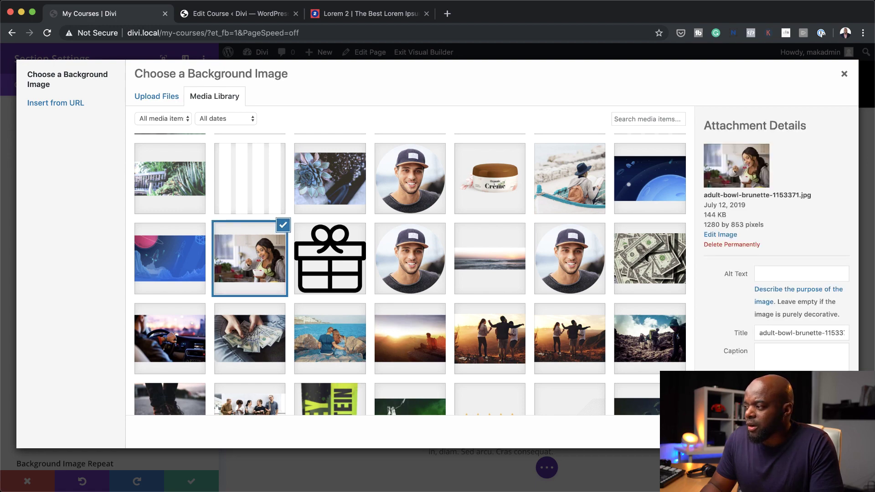
scroll(448, 360, "down", 3)
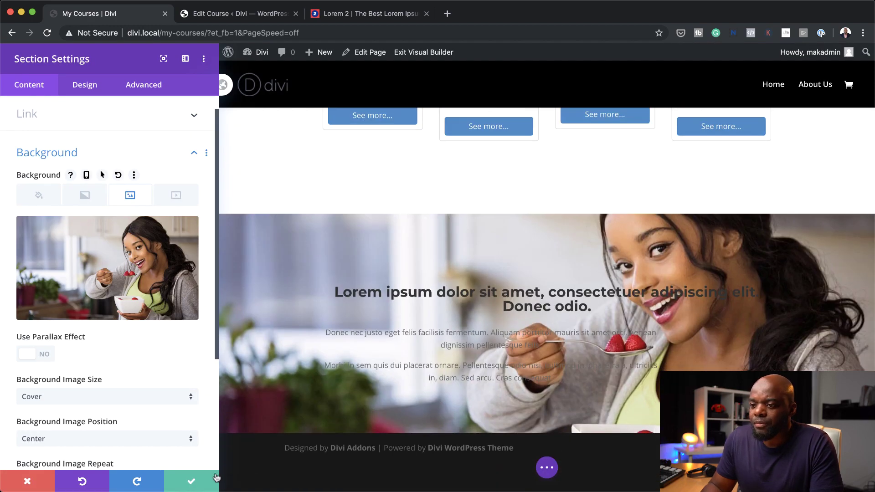
left_click(193, 482)
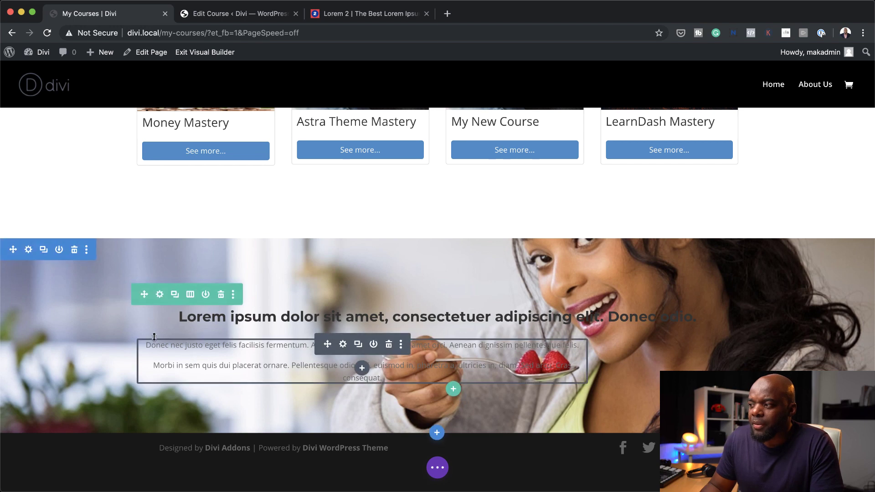
Move the section with the background image above the course grid and increase its top padding.
scroll(197, 347, "up", 5)
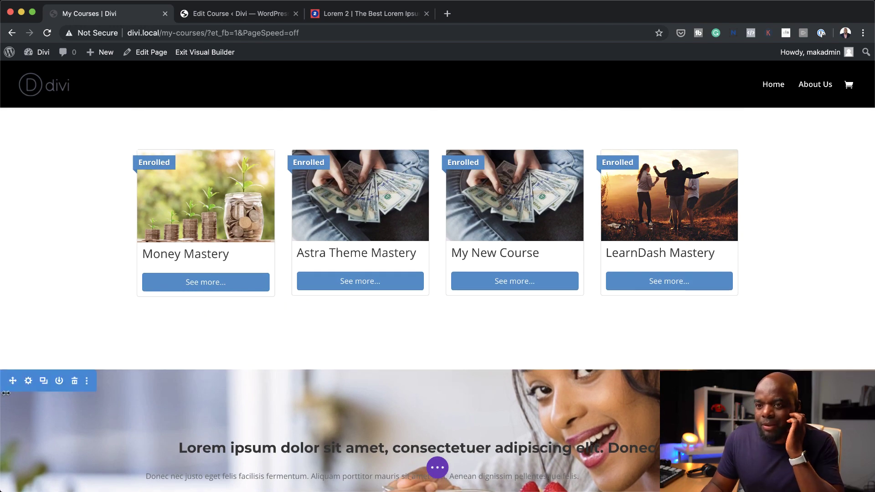
left_click_drag(14, 381, 38, 142)
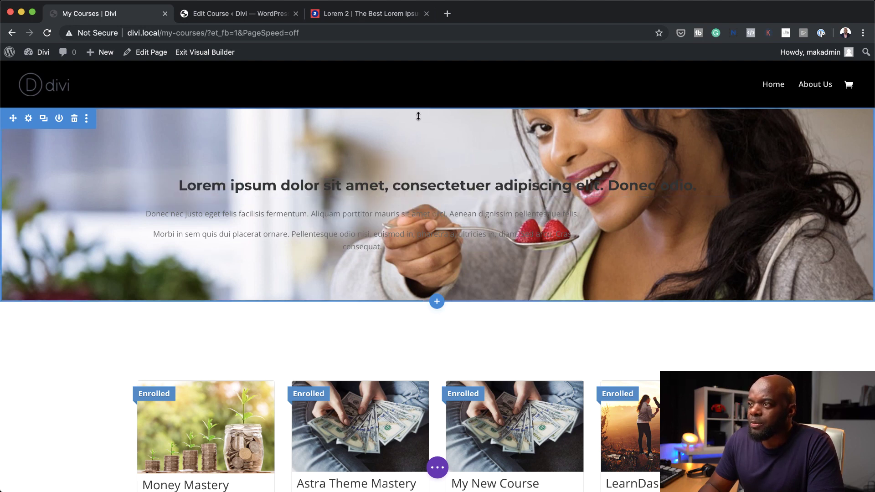
left_click_drag(407, 124, 392, 196)
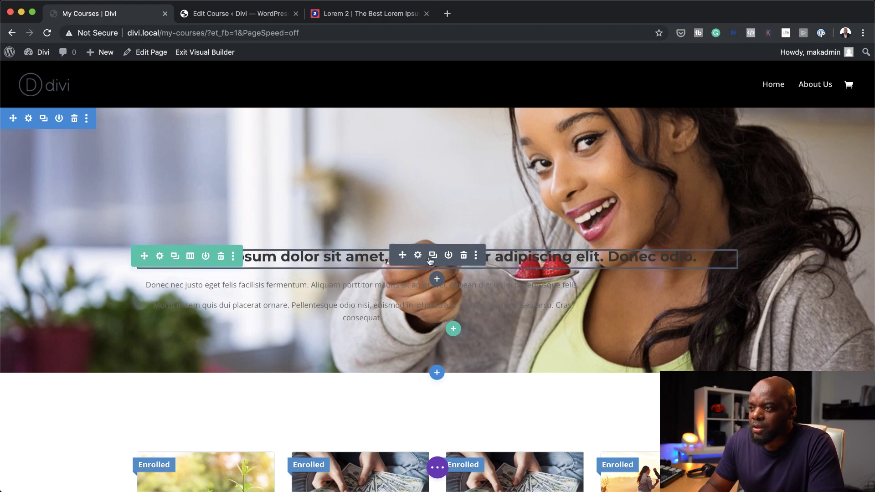
Open the heading Text module's design settings and left-align its Heading 2 text.
left_click(419, 257)
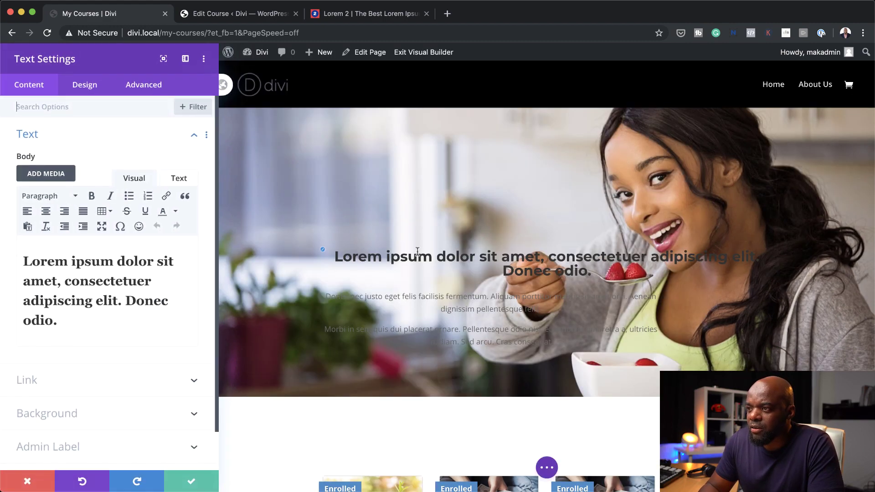
left_click(92, 90)
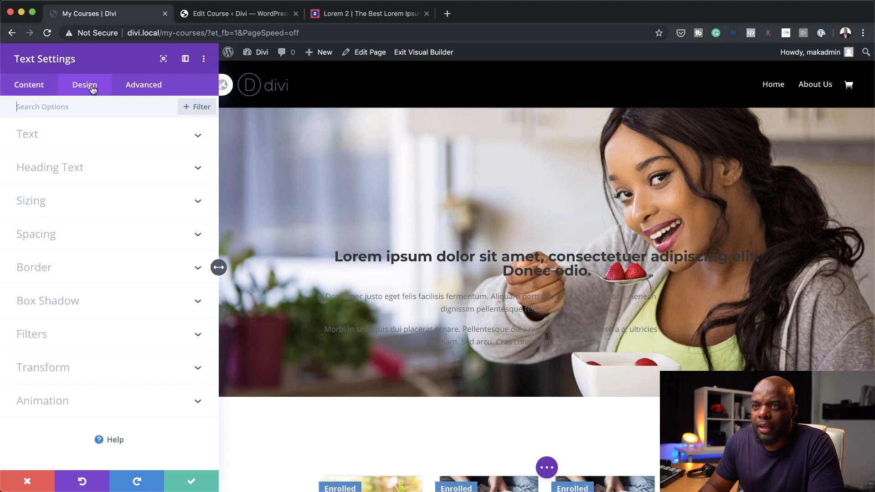
left_click(58, 167)
left_click(59, 142)
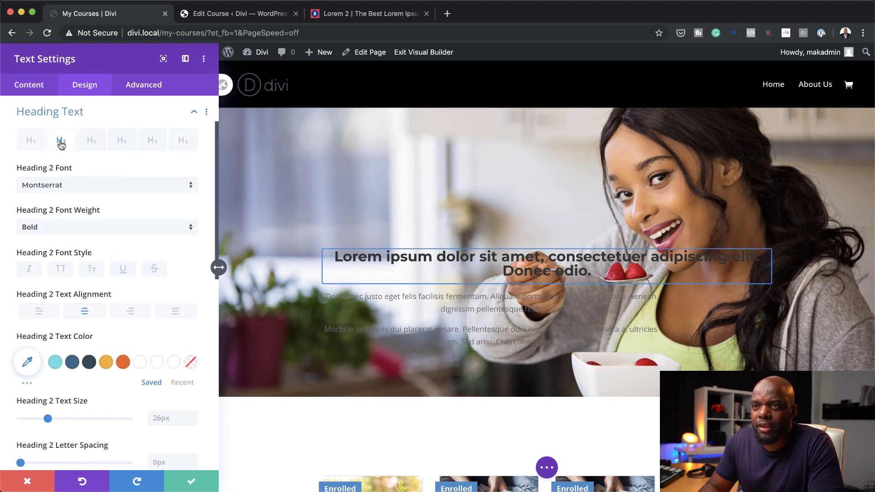
left_click(43, 311)
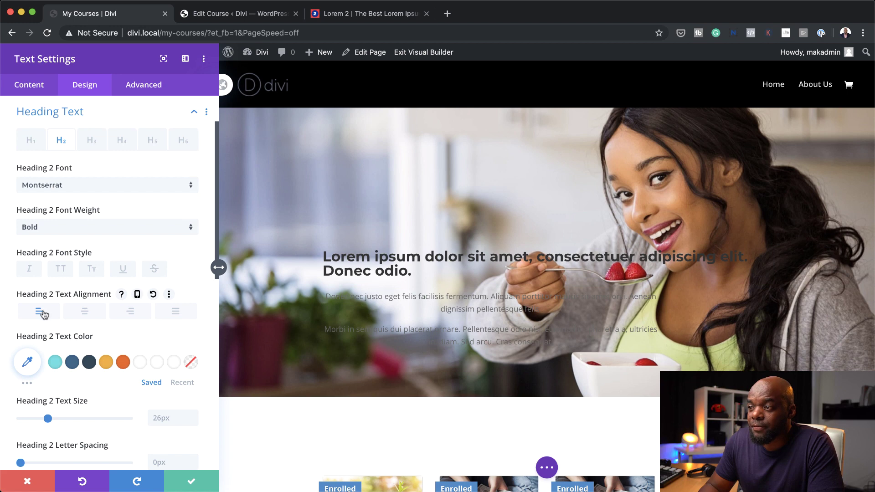
Set the Heading 2 line height to 1.3em and its text color to white.
scroll(111, 424, "down", 5)
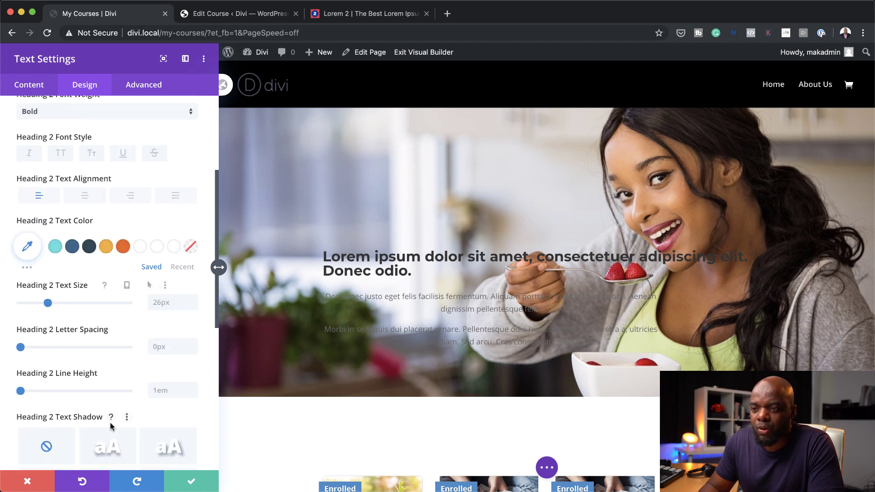
left_click_drag(22, 388, 37, 392)
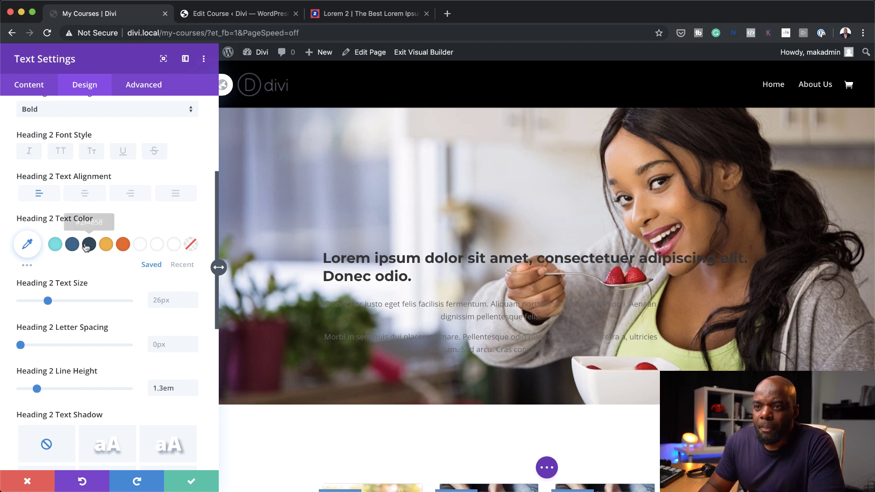
left_click(140, 245)
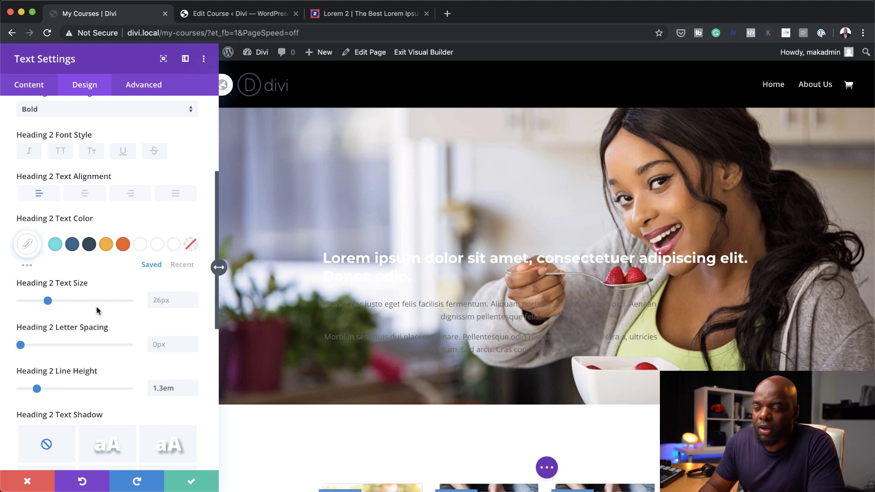
Set the heading Text module's width to 50% in its sizing options and save the module.
scroll(121, 397, "down", 5)
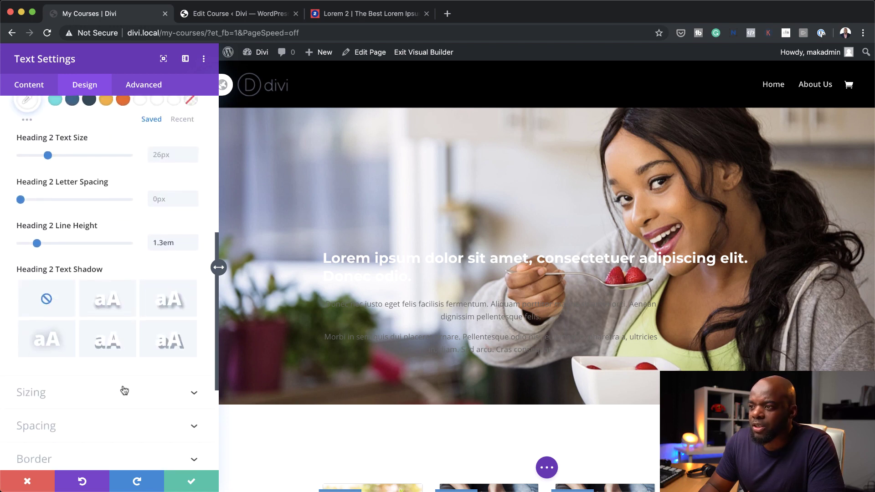
left_click(93, 395)
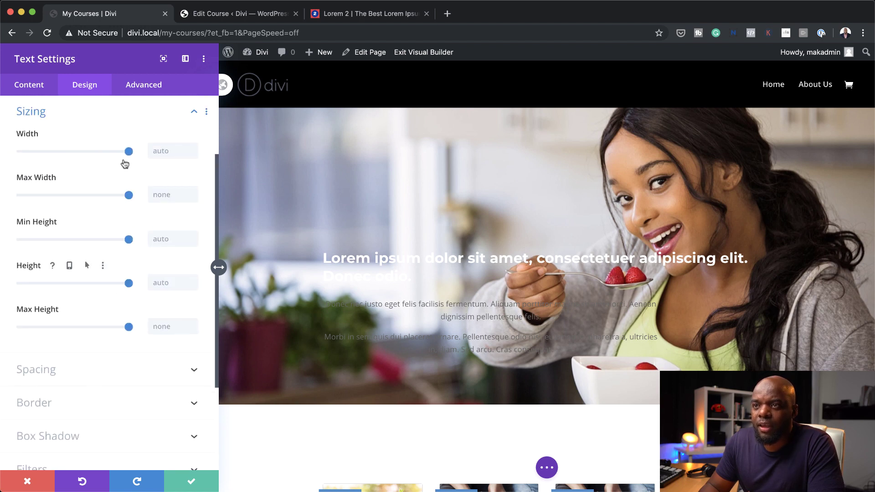
left_click_drag(129, 151, 80, 159)
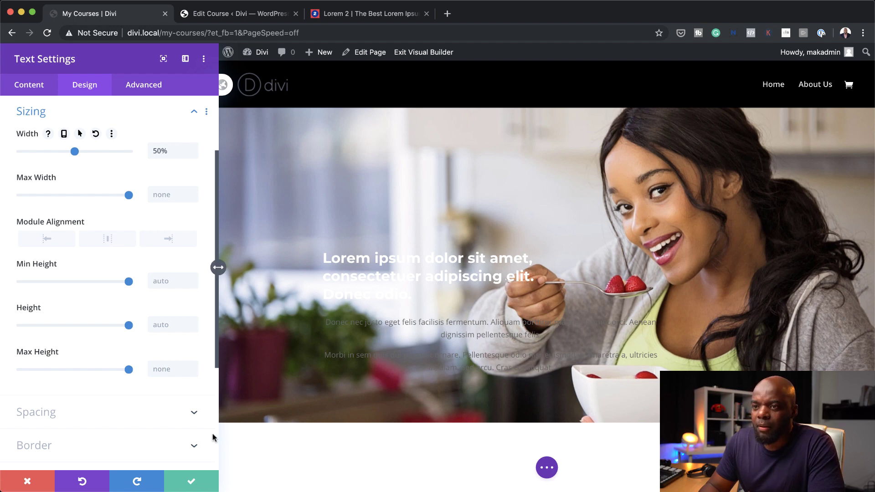
left_click(192, 486)
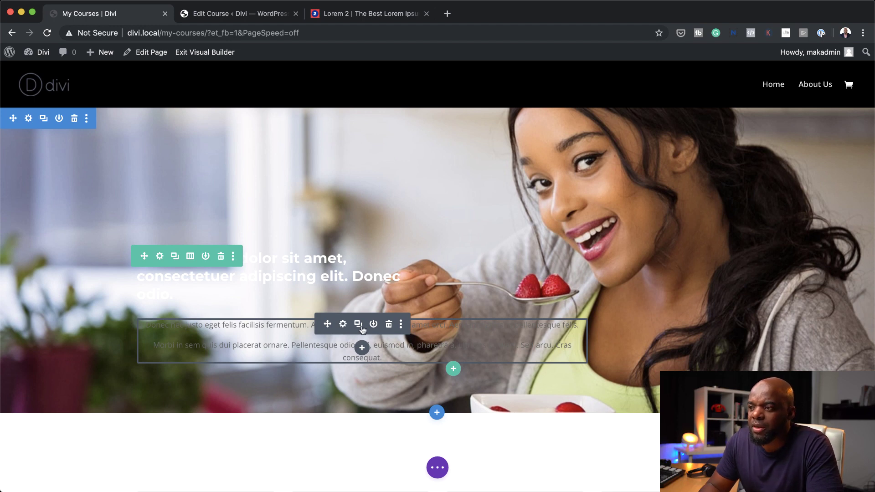
Delete the paragraph Text module, and set linked top and bottom margins of 50px on the heading's row and save it.
left_click(390, 326)
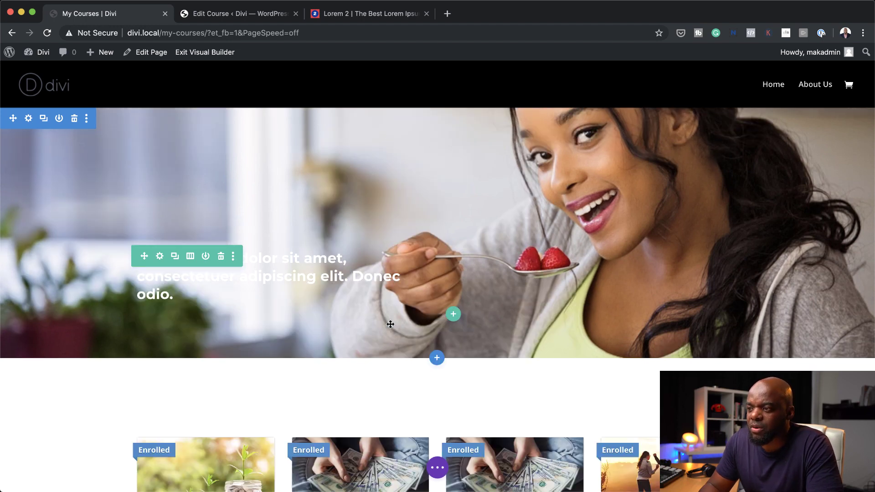
left_click(159, 257)
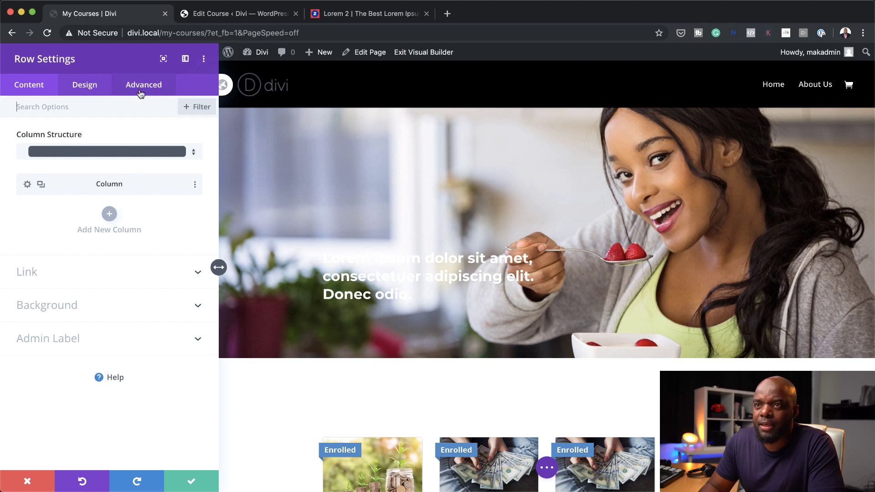
left_click(90, 87)
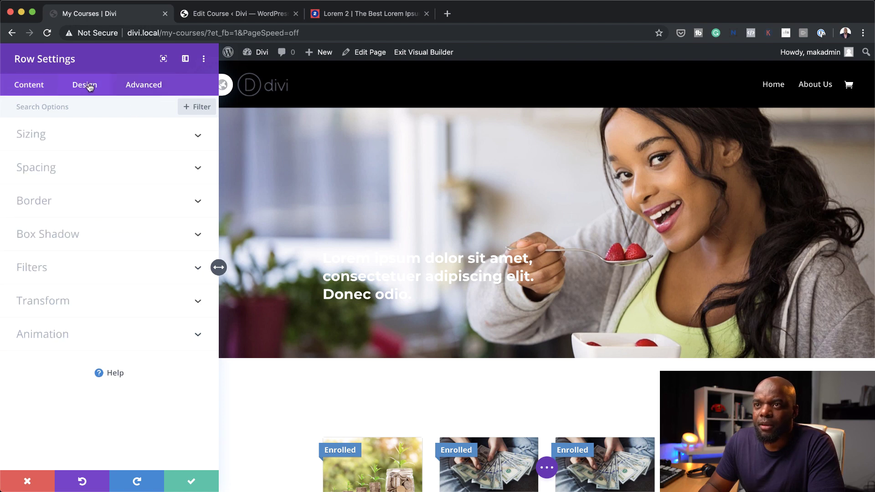
left_click(46, 168)
left_click_drag(36, 181, 63, 178)
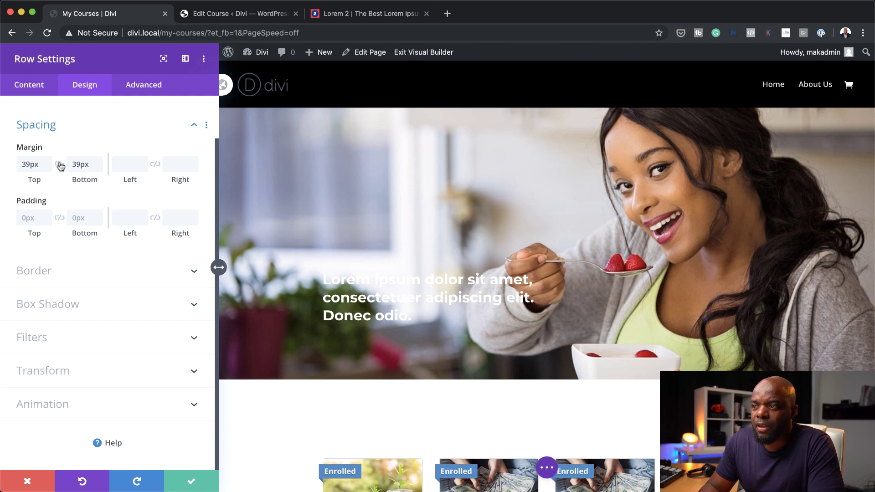
left_click(60, 165)
left_click_drag(37, 180, 41, 181)
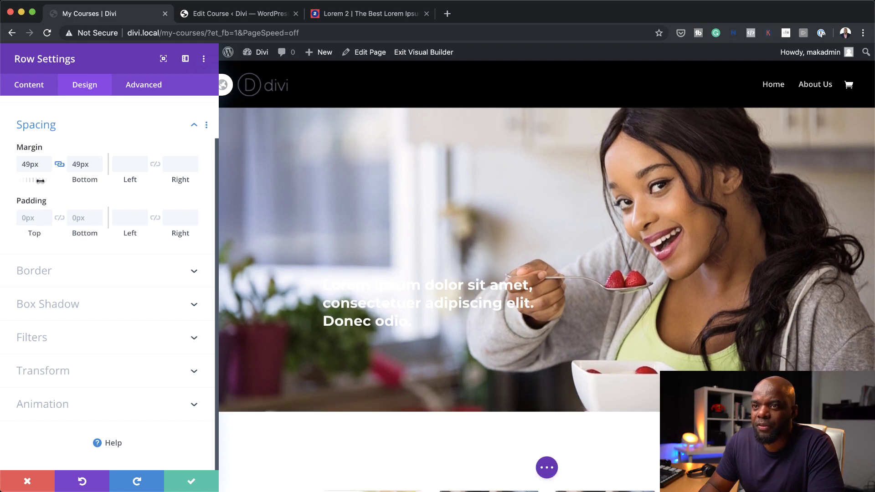
left_click_drag(40, 180, 41, 181)
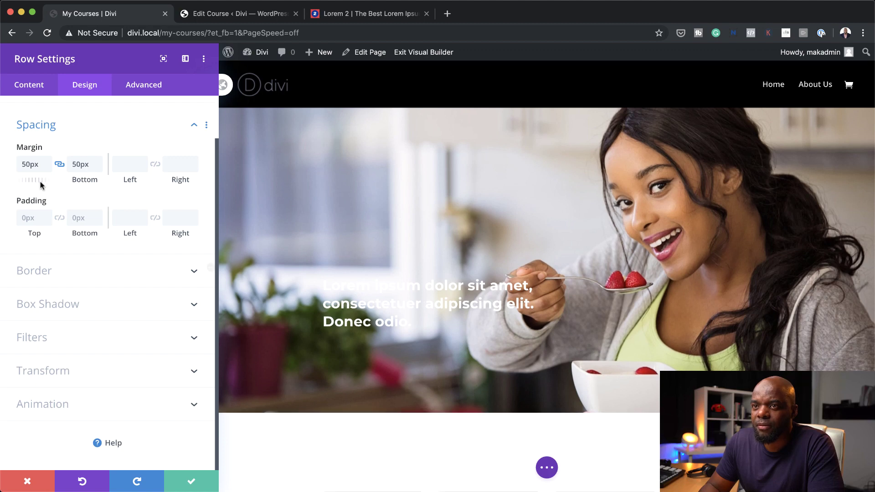
left_click(188, 483)
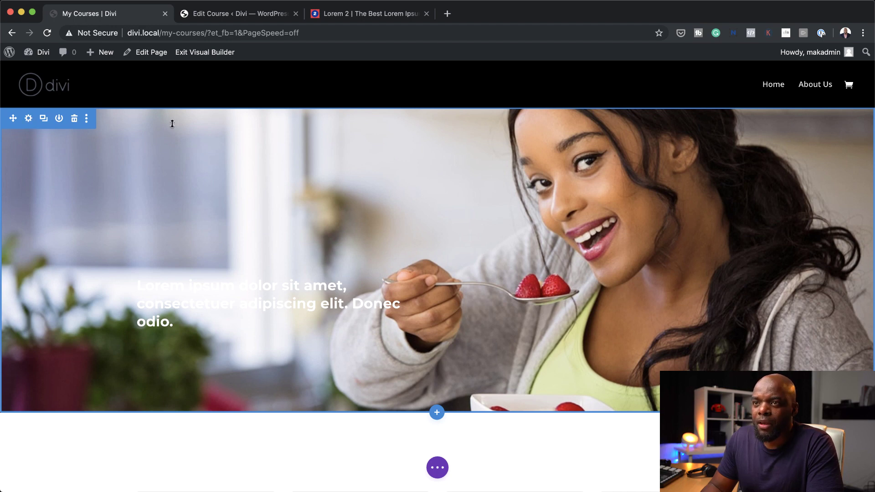
Add a linear background gradient to the hero section, running from black to fully transparent.
mouse_move(157, 120)
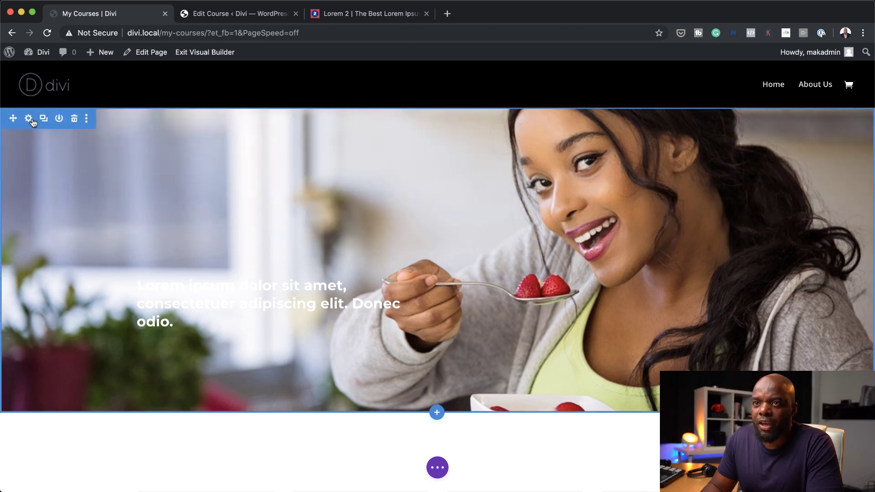
left_click(29, 119)
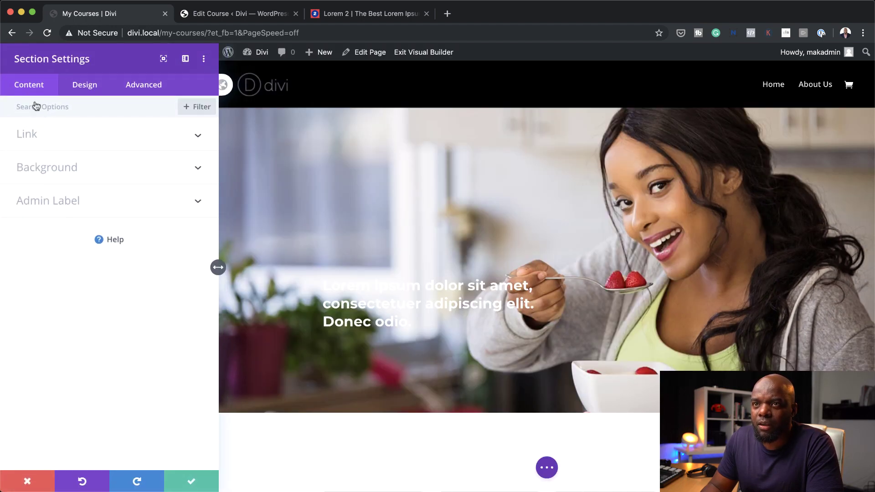
left_click(53, 170)
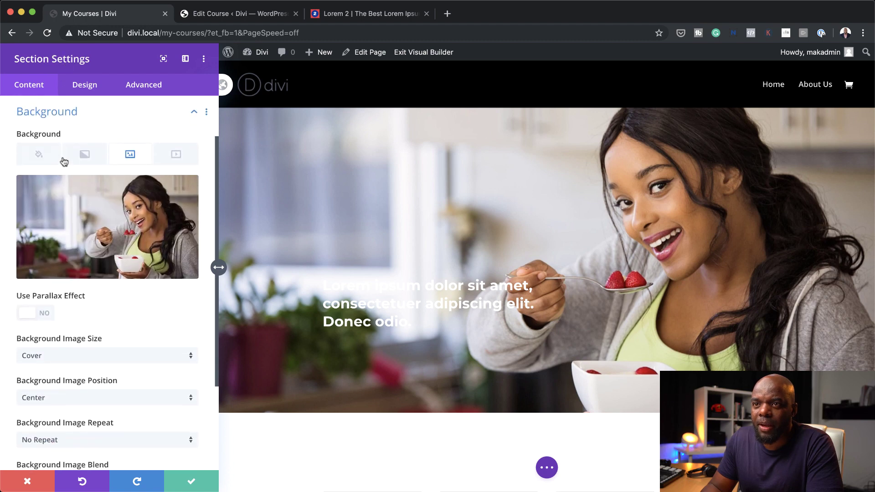
left_click(84, 160)
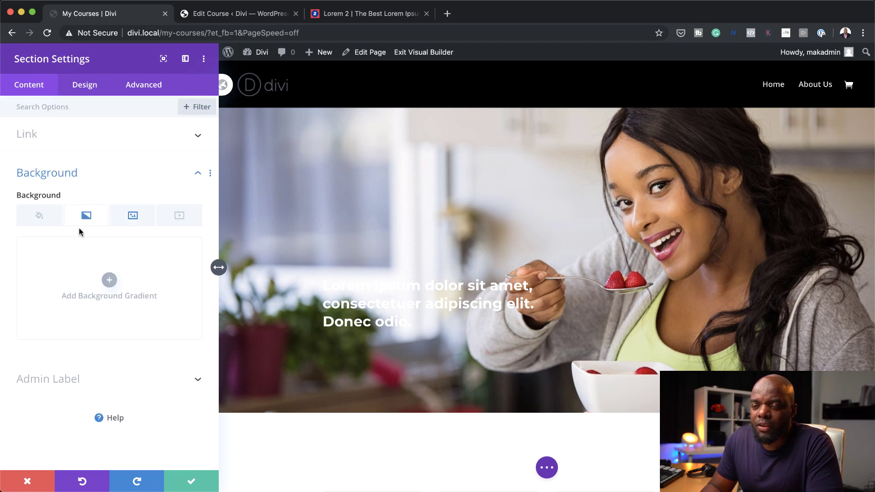
left_click(111, 284)
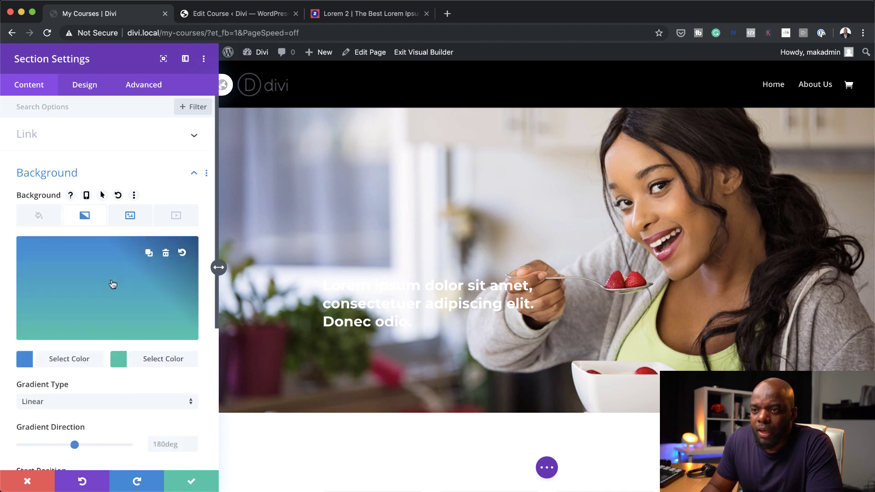
left_click(25, 359)
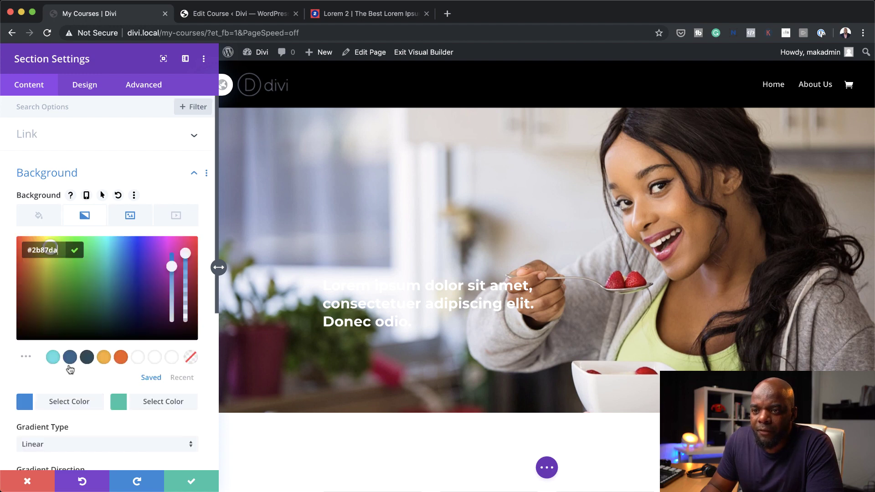
left_click_drag(96, 332, 15, 344)
left_click(9, 342)
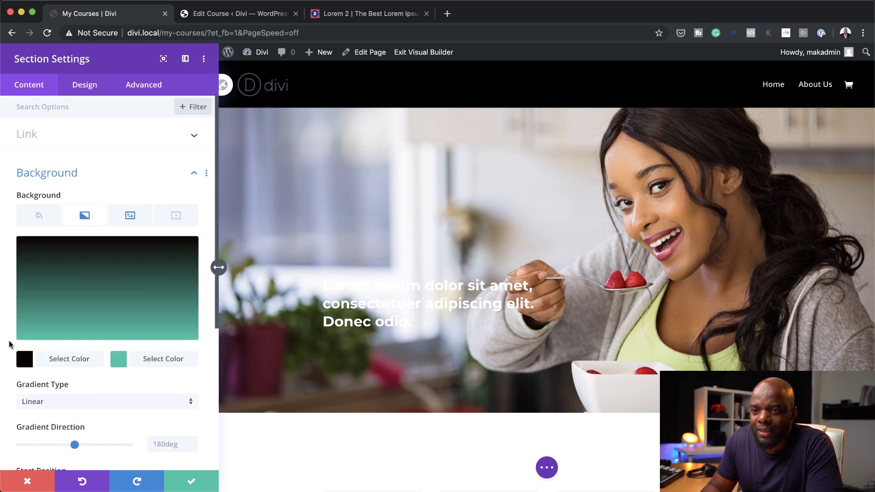
left_click(119, 359)
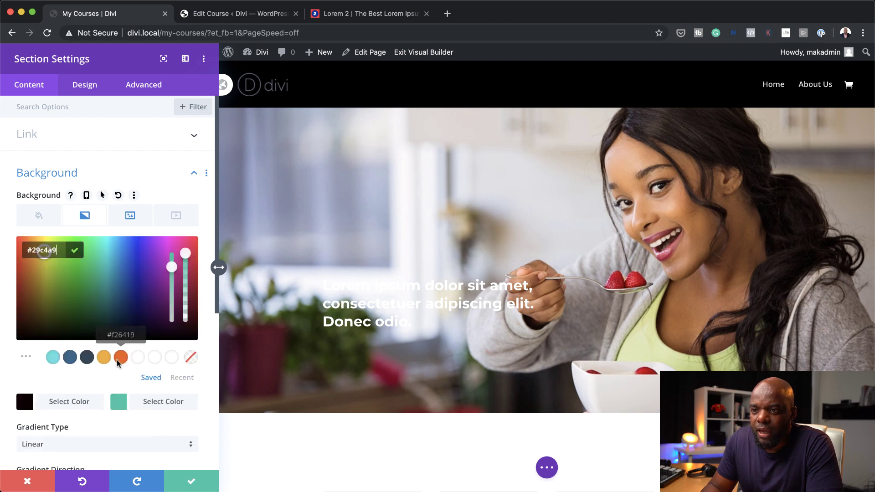
left_click(191, 360)
Place the hero section's gradient above its background image.
scroll(149, 417, "down", 5)
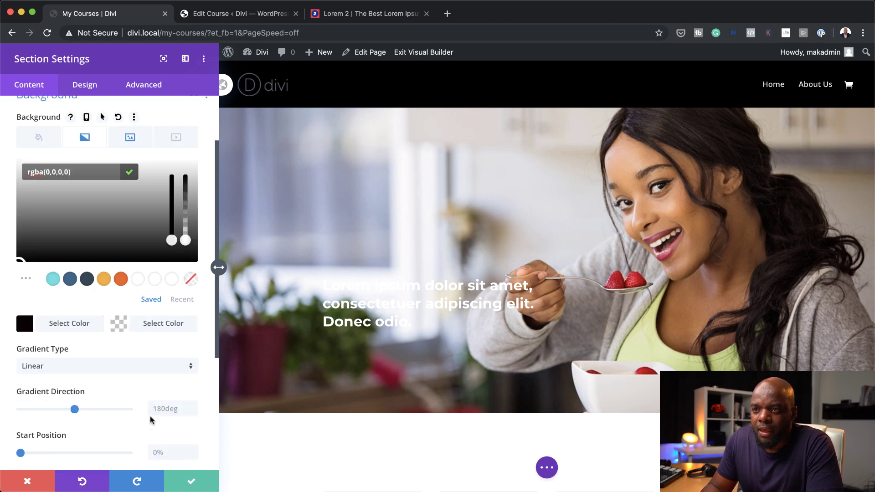
scroll(146, 410, "down", 4)
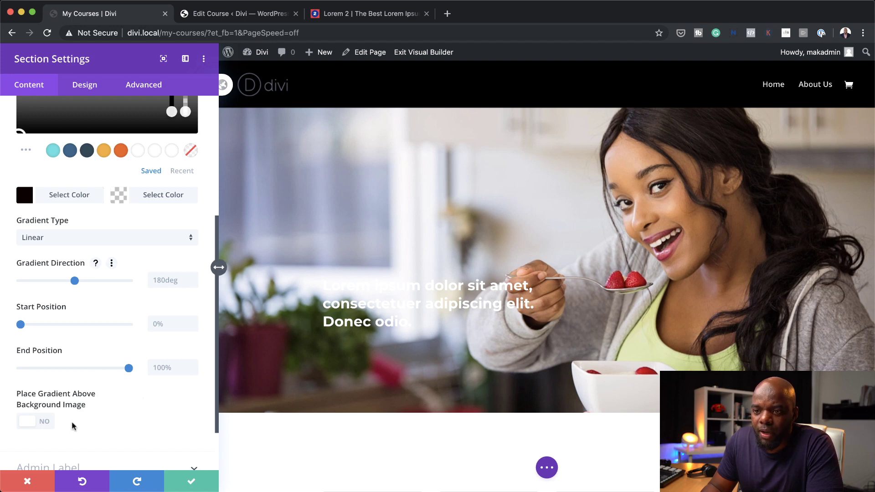
left_click(46, 425)
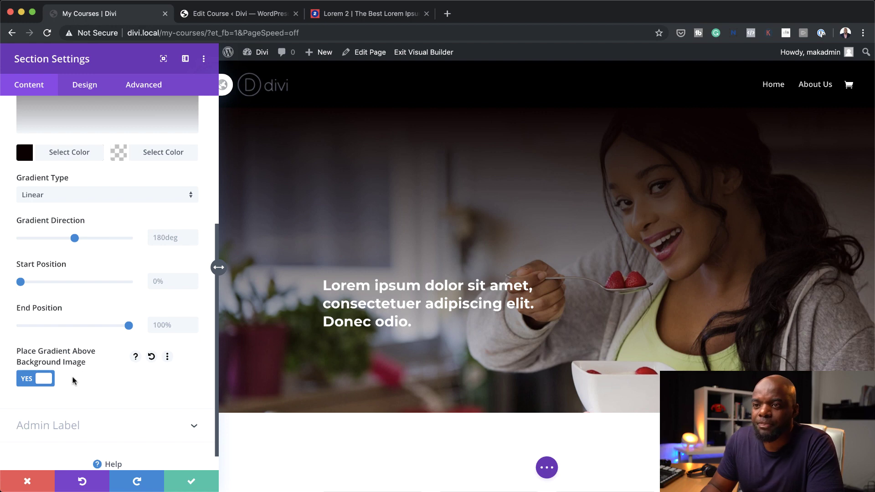
Set the gradient direction to about 82deg and its end position to about 44%, and save the section.
scroll(105, 340, "up", 2)
left_click_drag(74, 287, 45, 291)
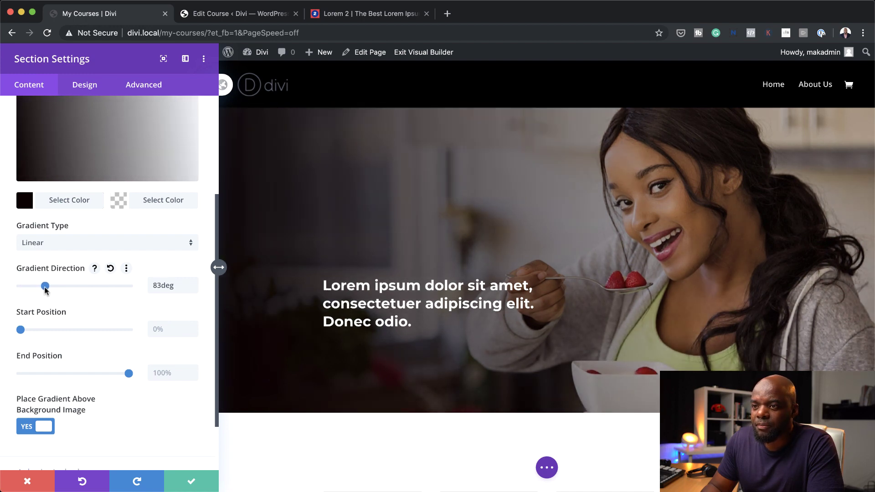
left_click_drag(129, 375, 71, 381)
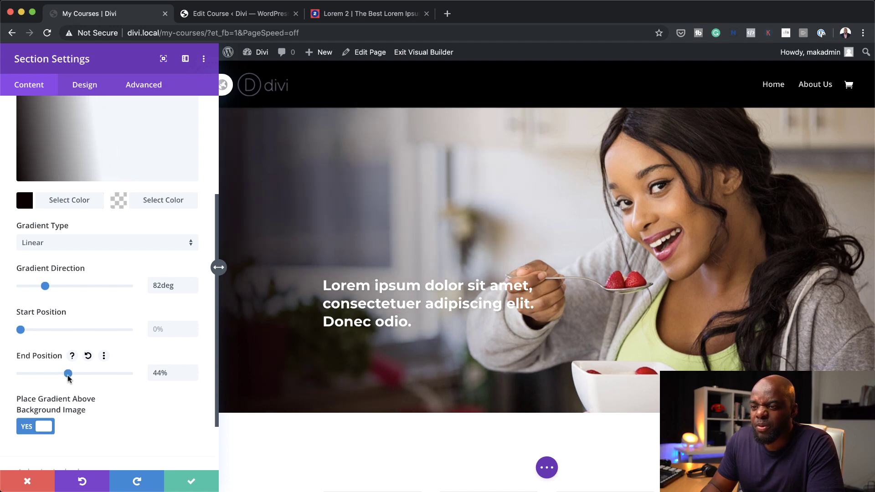
left_click(192, 483)
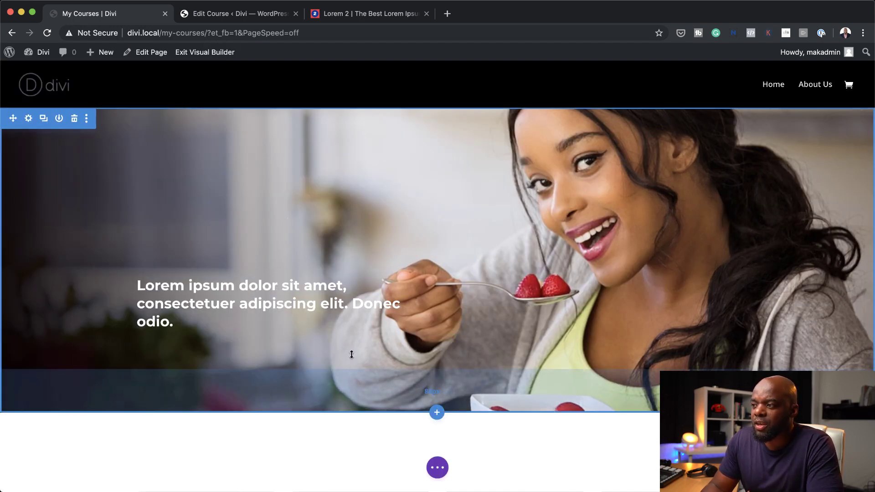
Pull the course grid row up over the hero with a top margin of about -215px, and set its top padding to 20px.
scroll(353, 366, "down", 4)
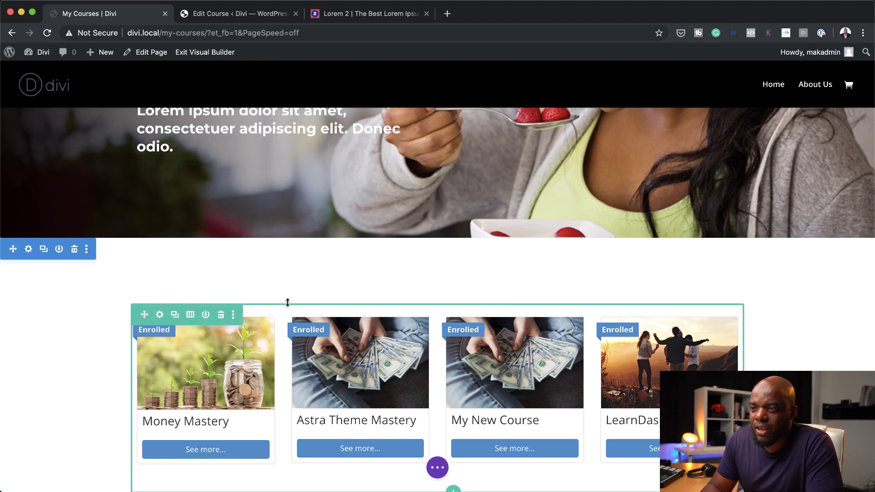
left_click_drag(290, 298, 310, 181)
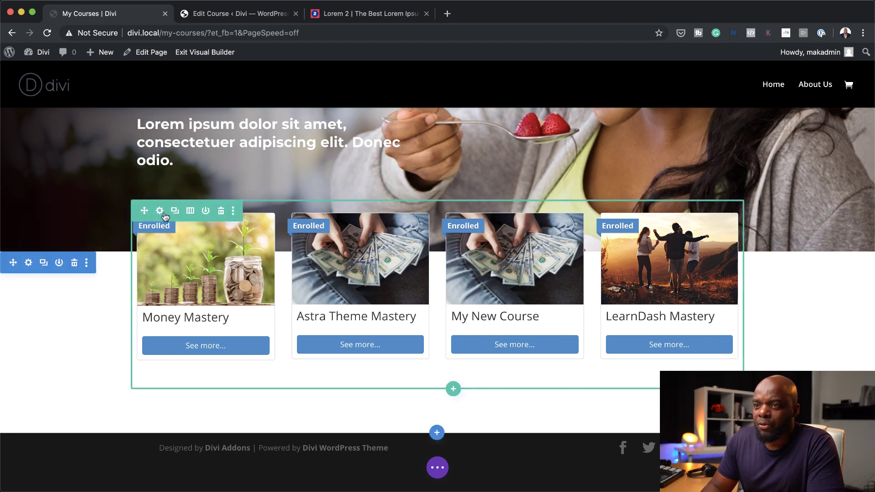
left_click(160, 211)
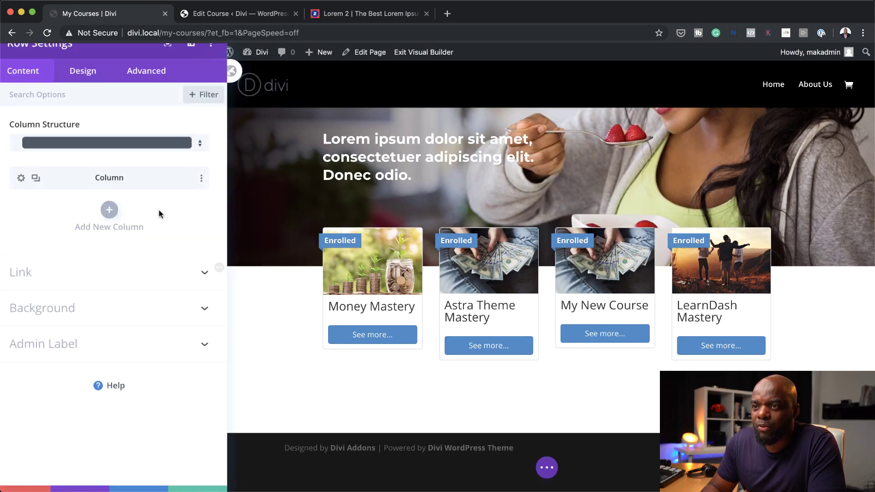
left_click(131, 85)
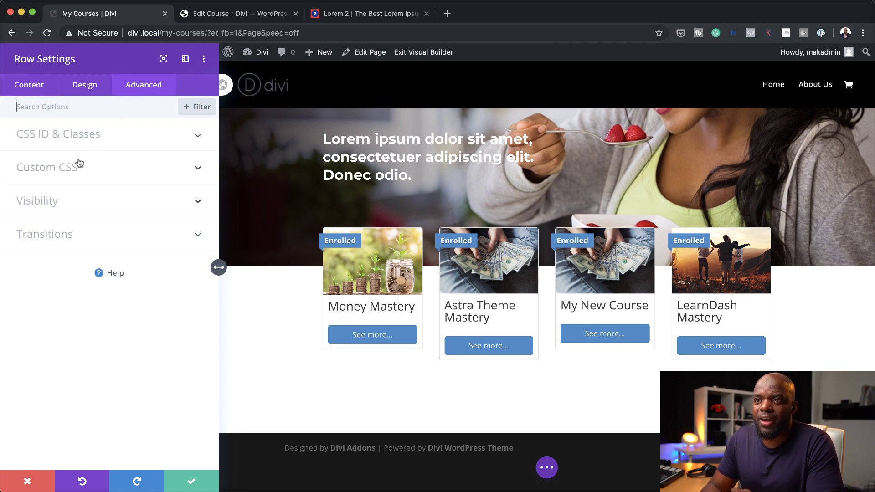
left_click(84, 88)
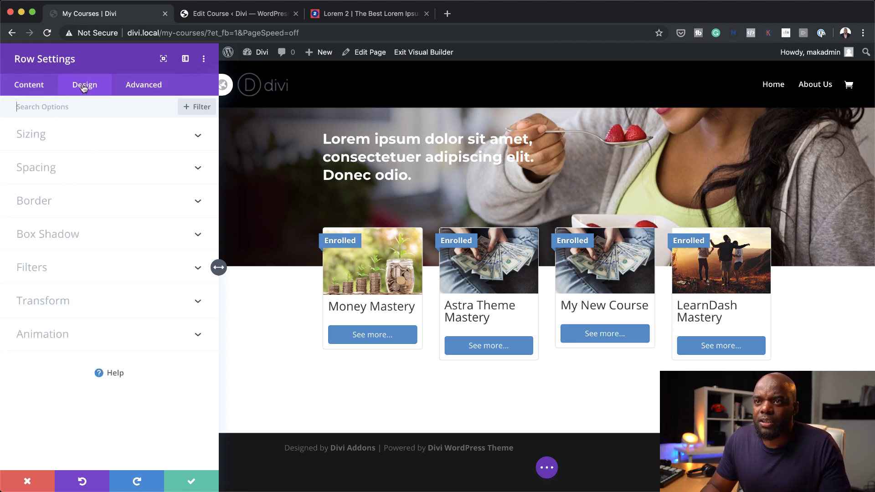
left_click(50, 170)
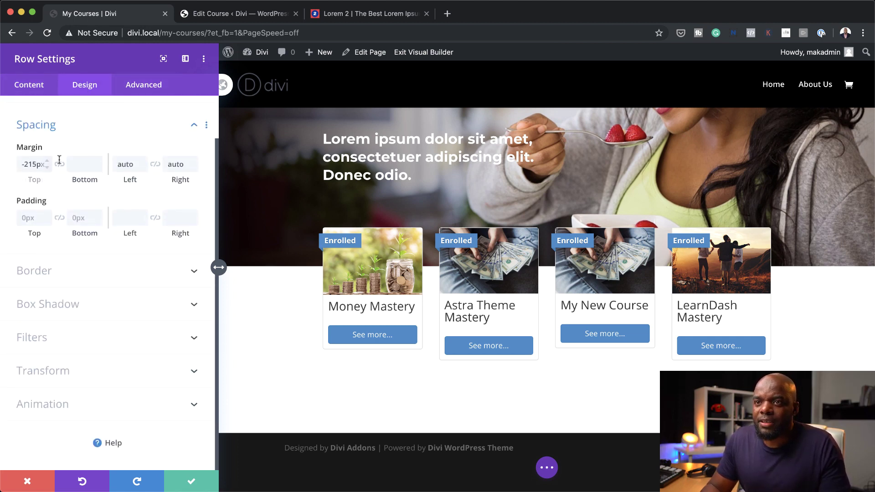
left_click(27, 217)
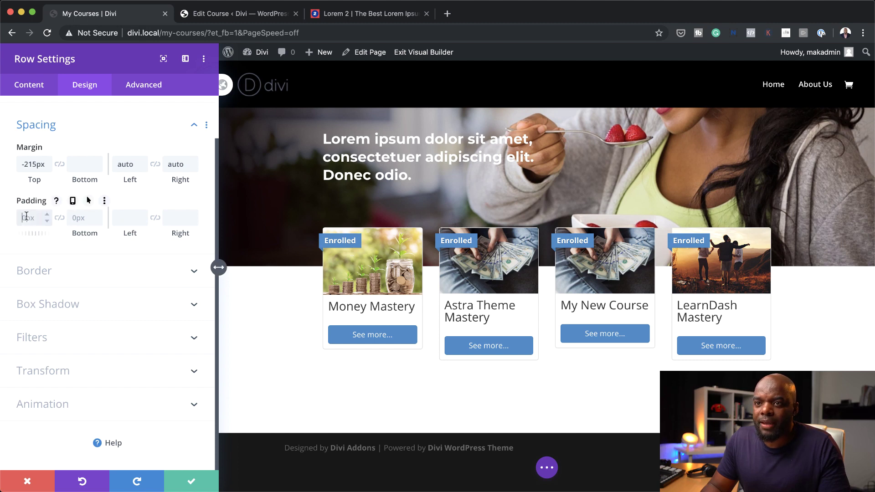
type("20")
key("Return")
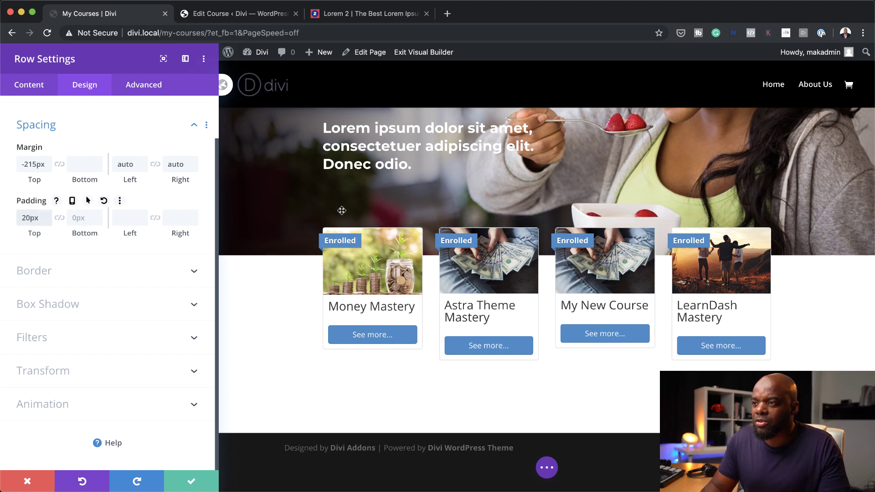
Link the row's top and bottom padding at 20px, and set linked left and right padding of 20px.
left_click(59, 218)
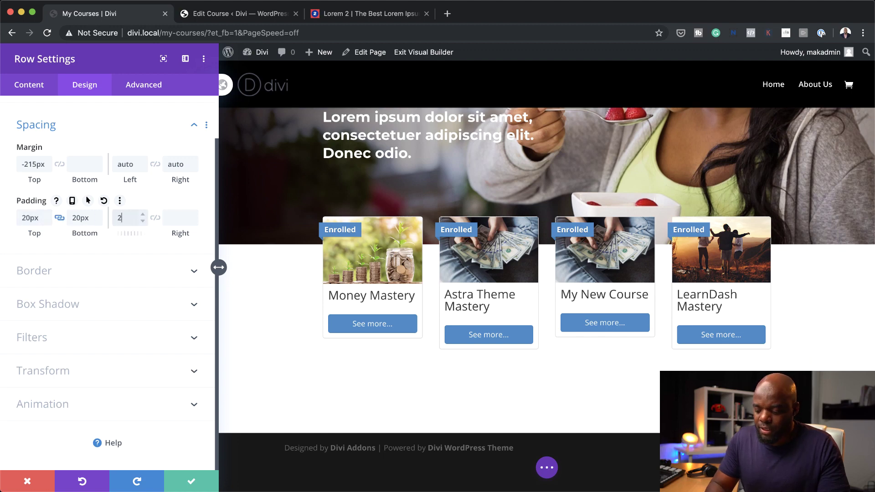
type("20")
key("Return")
left_click(155, 218)
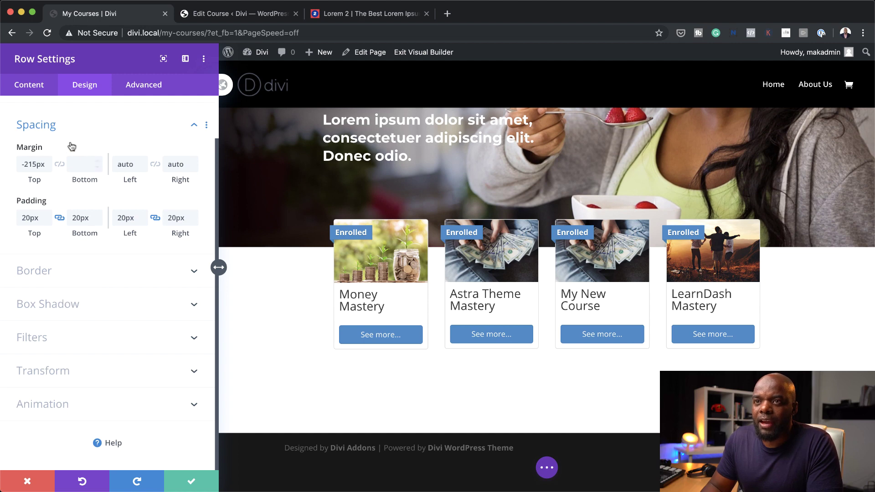
Give the course grid row's column a white #ffffff background color and return to the row settings.
left_click(35, 85)
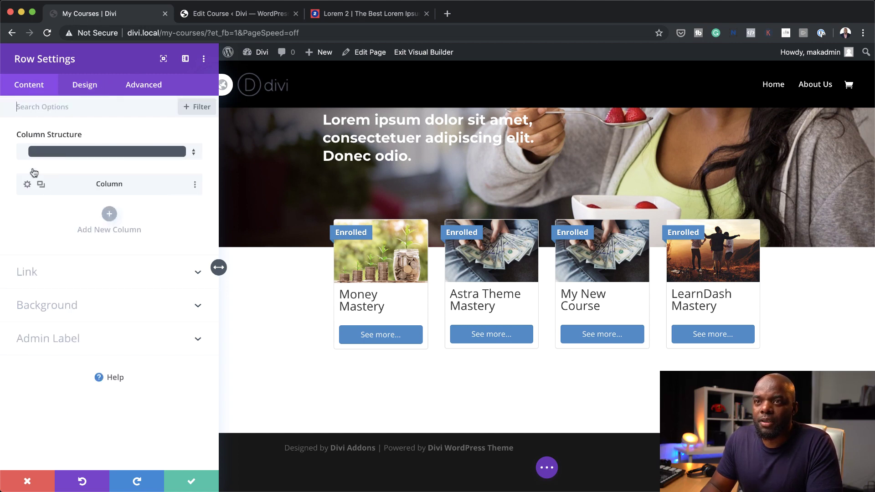
left_click(28, 185)
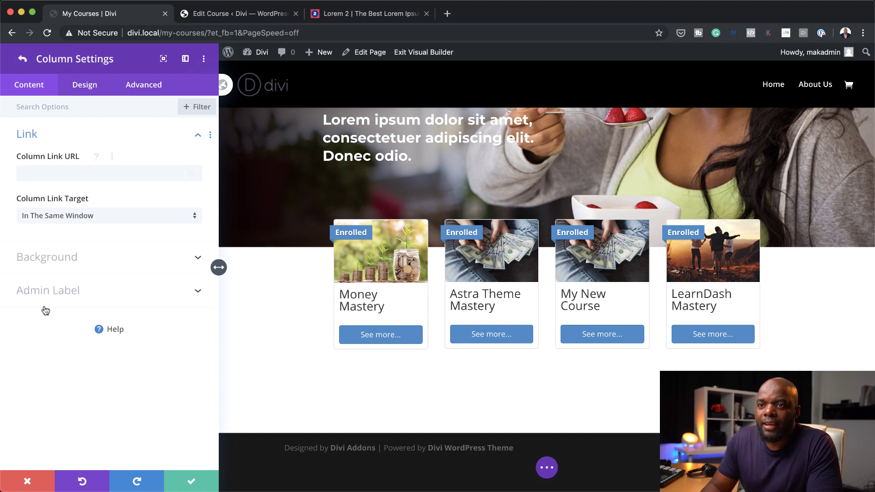
left_click(53, 258)
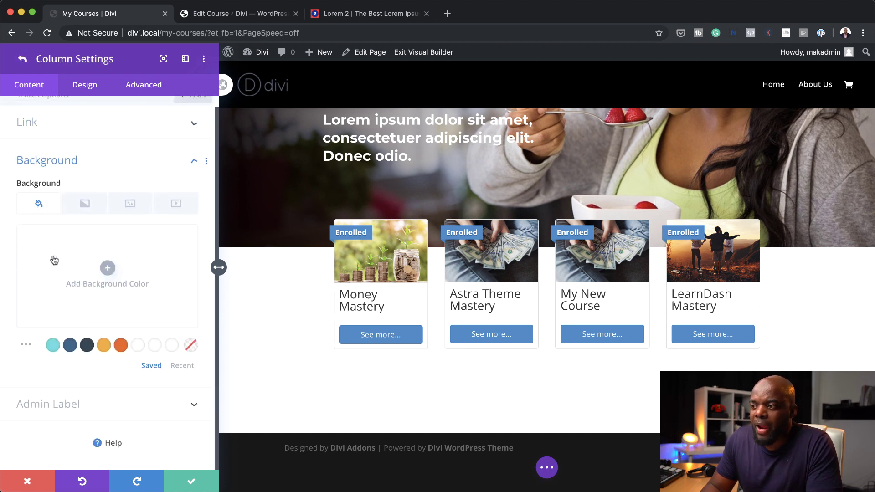
left_click(121, 345)
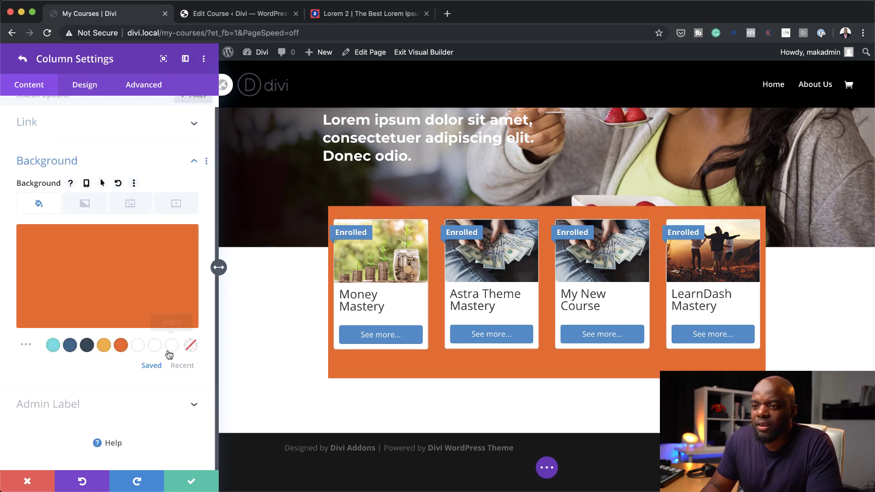
left_click(155, 346)
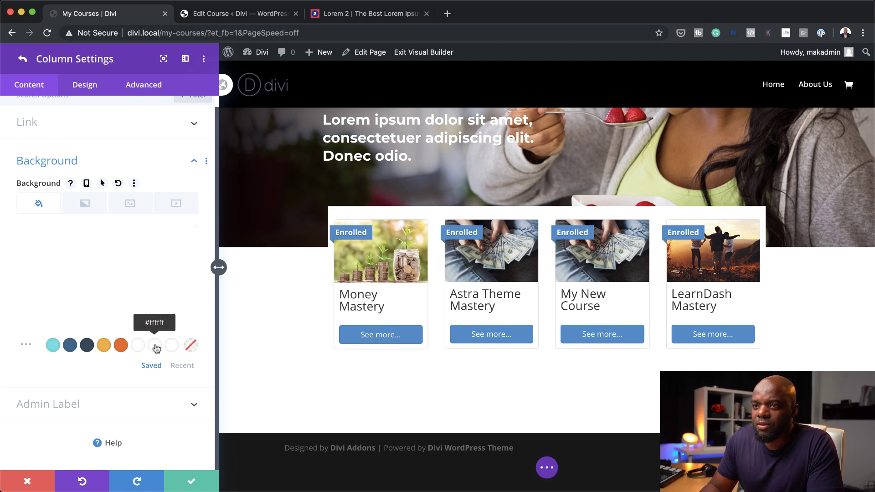
scroll(106, 185, "up", 1)
left_click(24, 62)
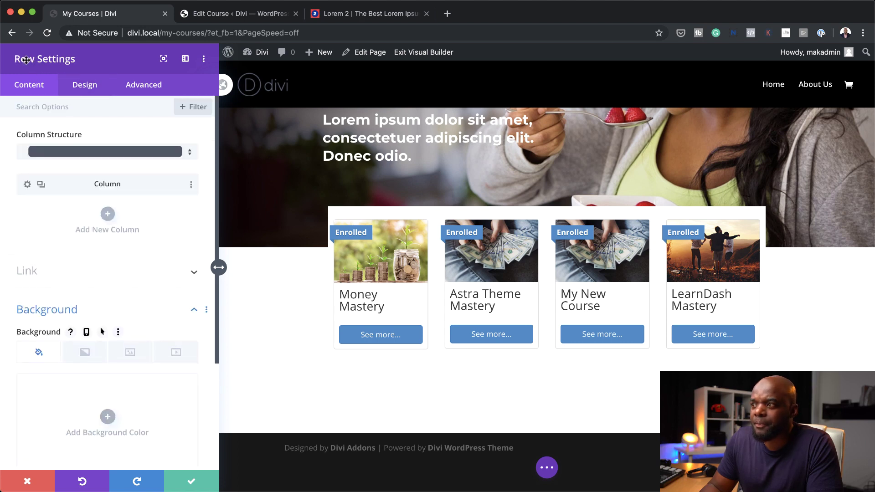
Set the course grid column's padding to about 24px on all four sides.
left_click(27, 185)
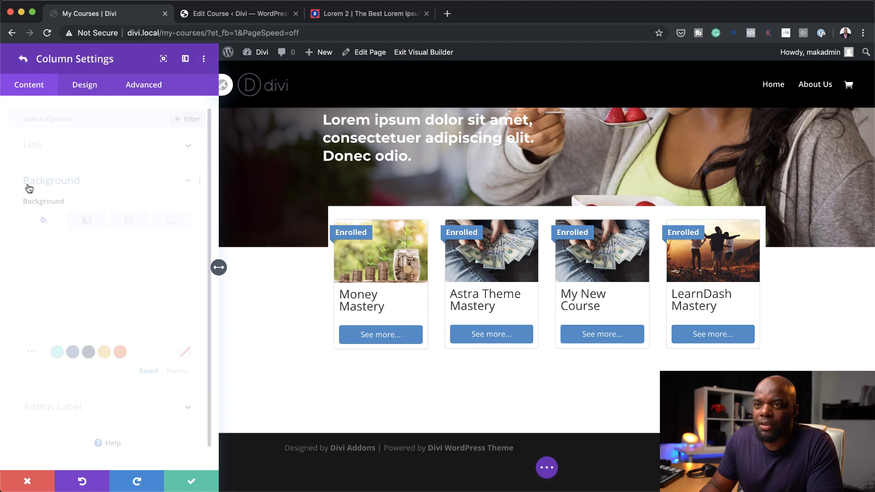
left_click(93, 90)
left_click(48, 139)
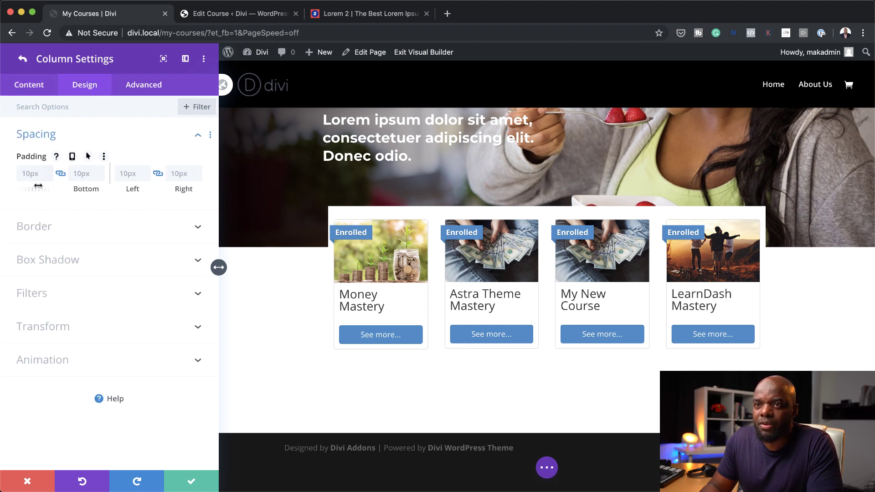
left_click_drag(35, 189, 44, 189)
left_click_drag(132, 190, 136, 190)
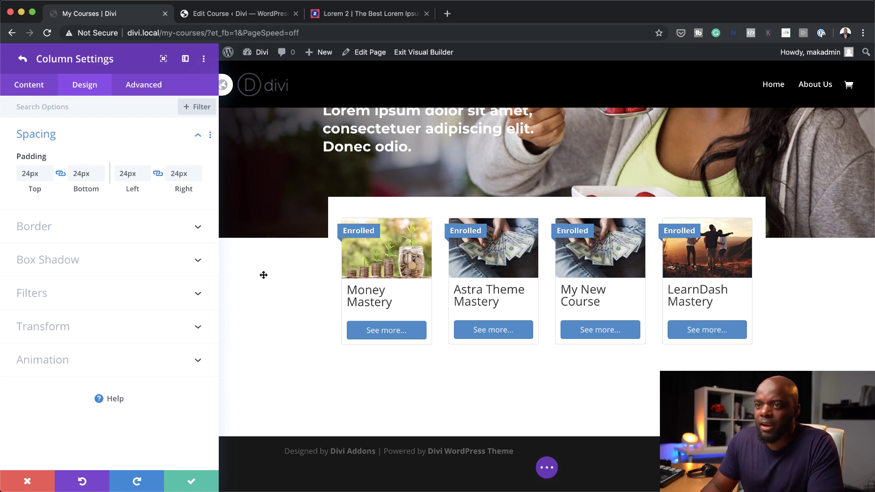
Apply the first box shadow preset to the column with 80px blur strength, and save the column and row settings.
left_click(72, 260)
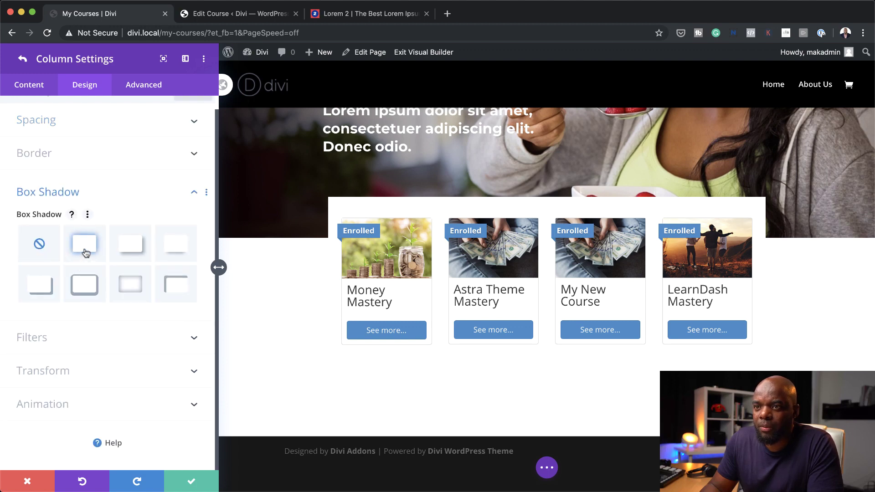
left_click(85, 246)
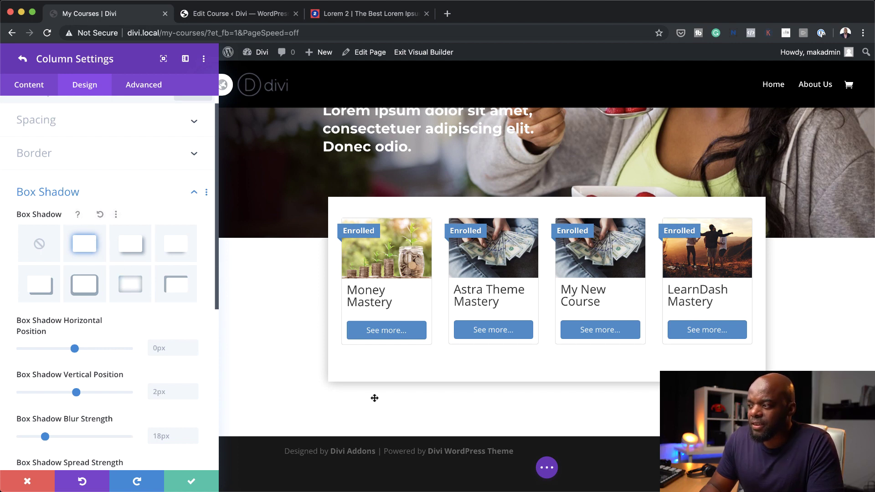
scroll(124, 408, "down", 5)
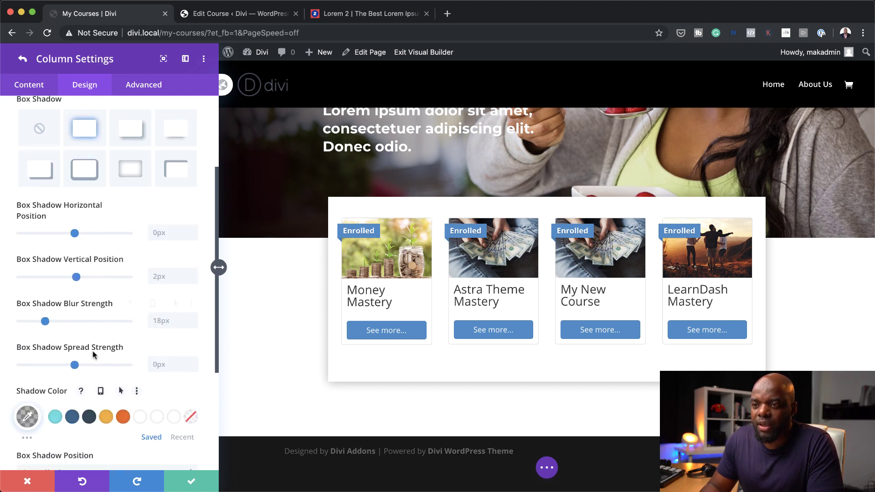
left_click_drag(46, 323, 112, 329)
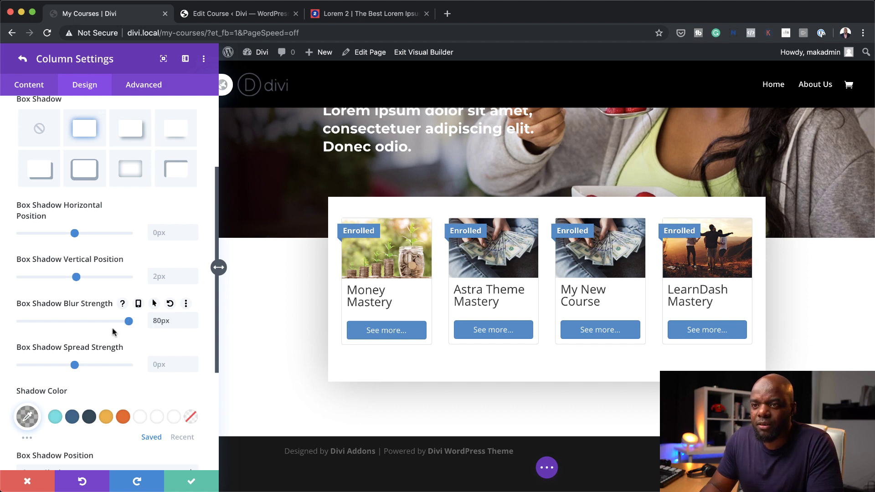
left_click(190, 483)
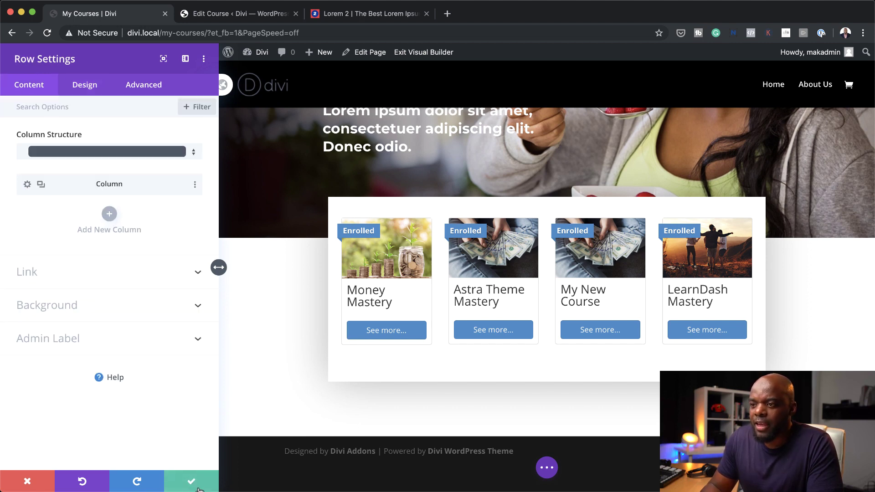
left_click(192, 483)
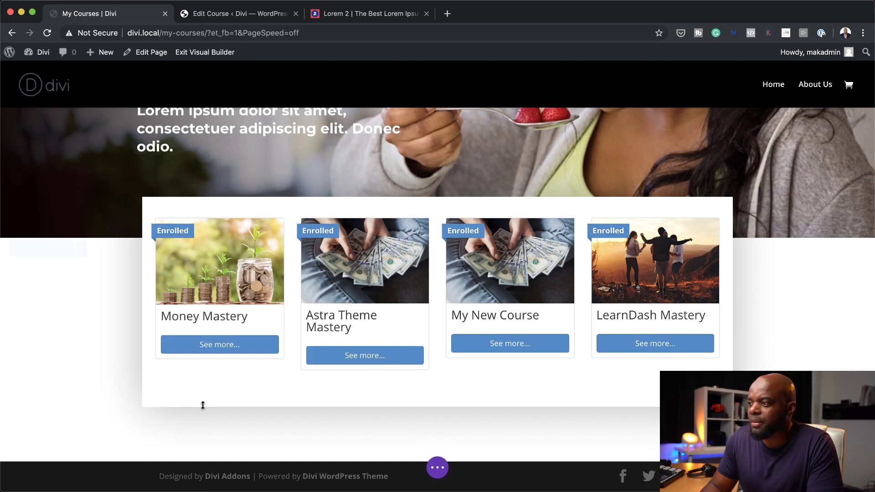
scroll(92, 379, "up", 3)
scroll(91, 378, "down", 1)
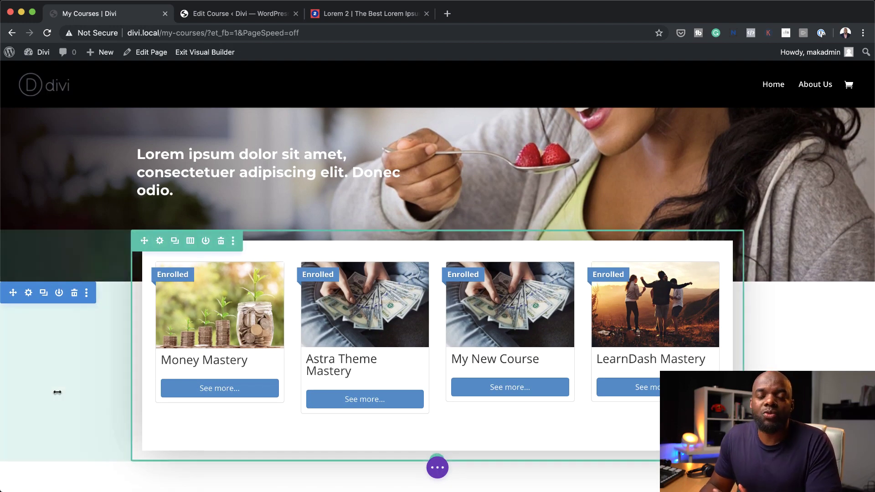